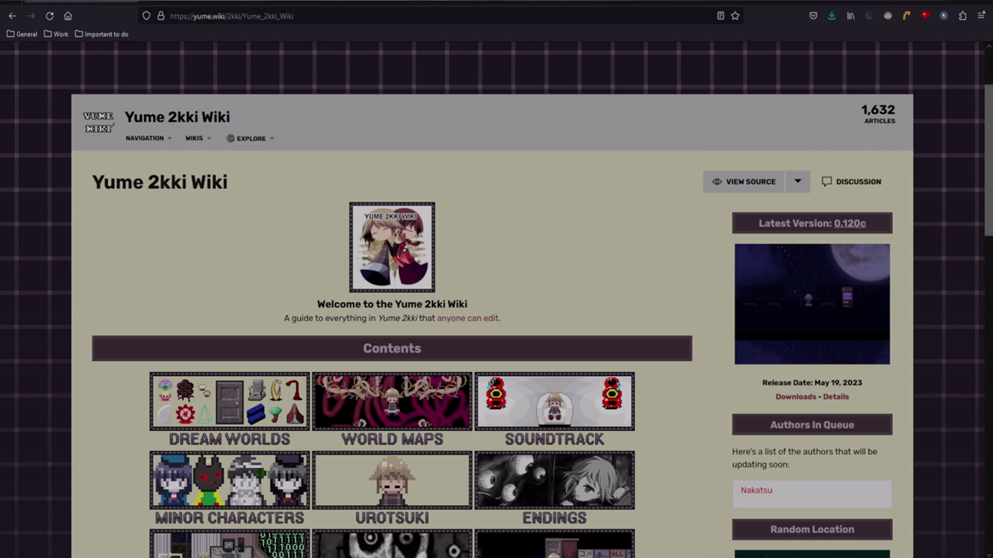
pyautogui.press('super')
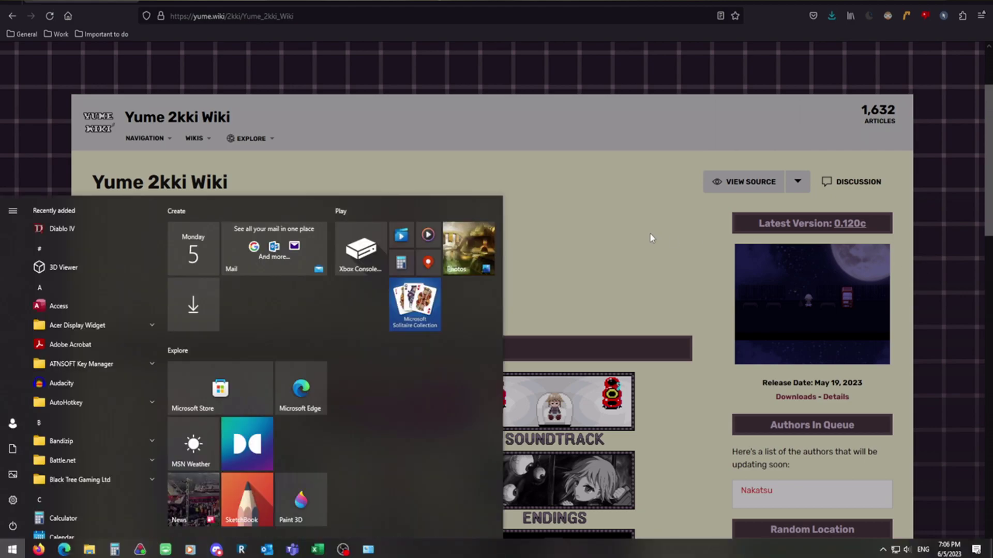
pyautogui.write('calculator')
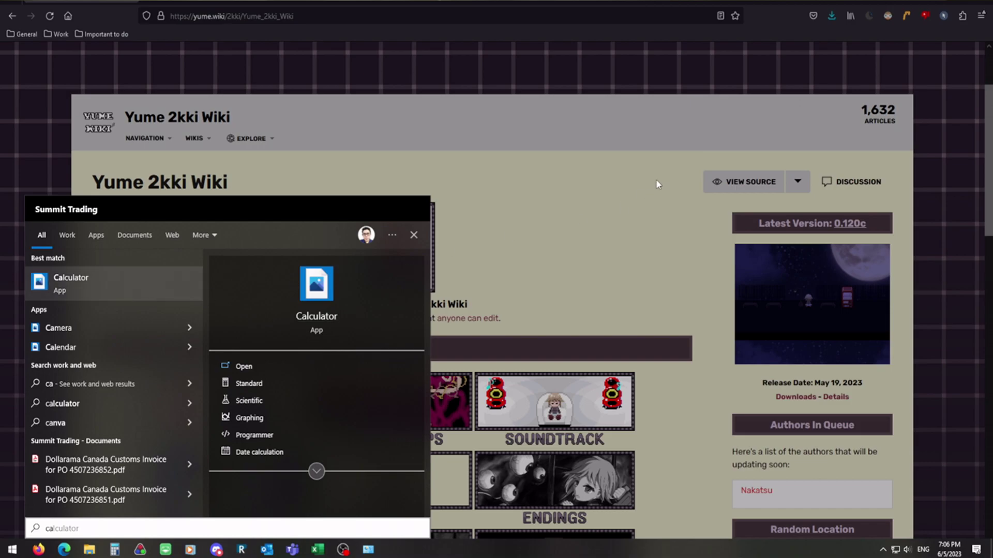
pyautogui.hotkey('ctrl', 'a')
pyautogui.press('BackSpace')
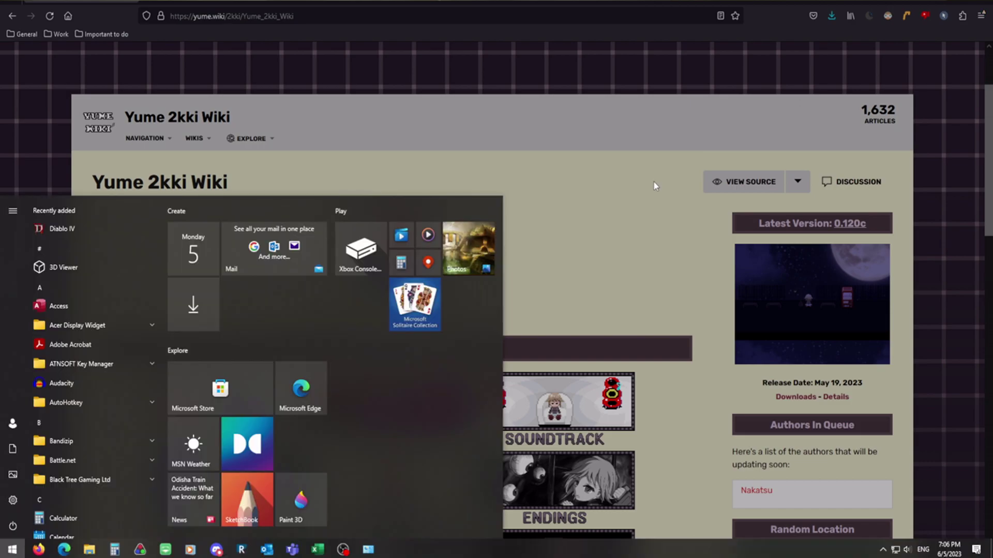
pyautogui.press('super')
# Open the Control Panel and bring up the Region settings for date, time and number formats.
pyautogui.press('super')
pyautogui.write('contr')
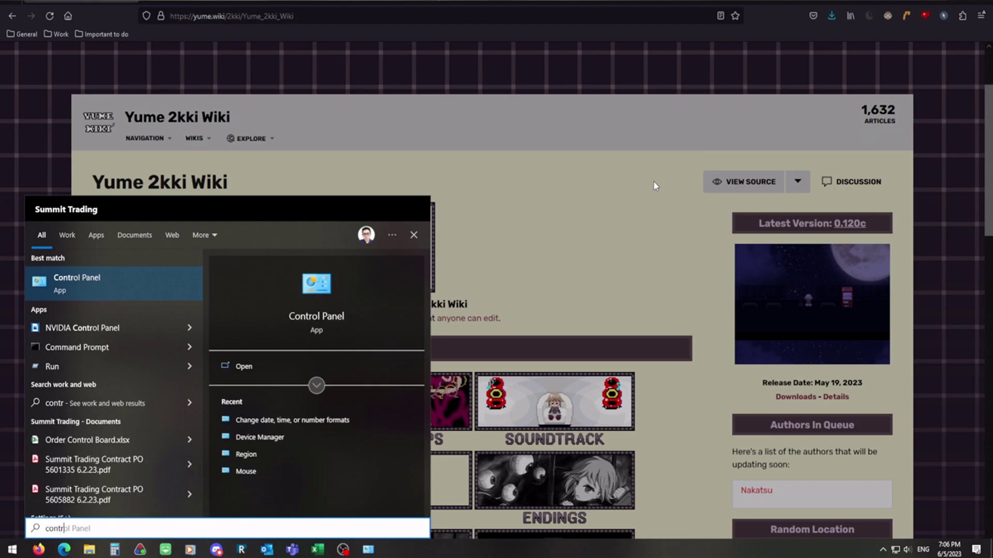
pyautogui.click(136, 298)
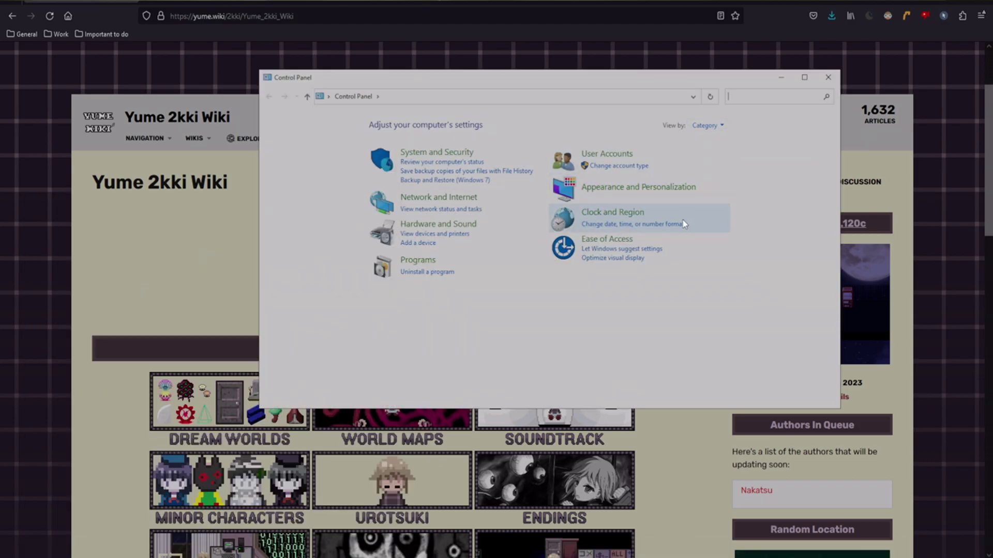
pyautogui.click(709, 126)
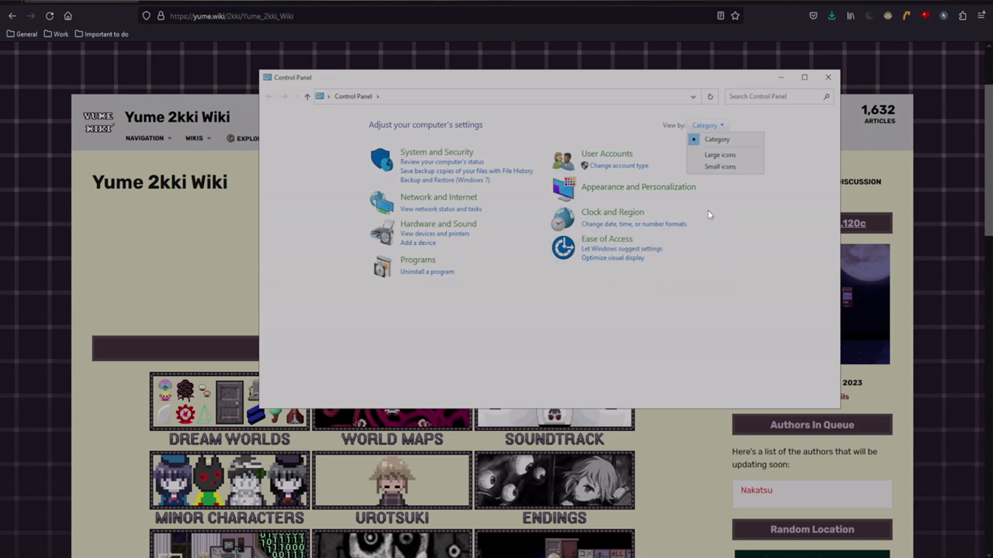
pyautogui.click(684, 240)
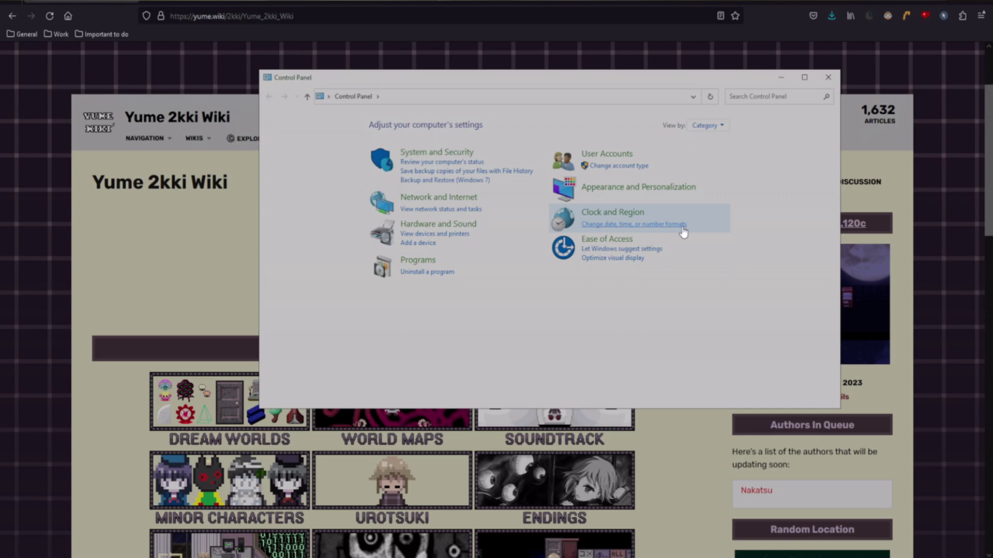
pyautogui.click(680, 225)
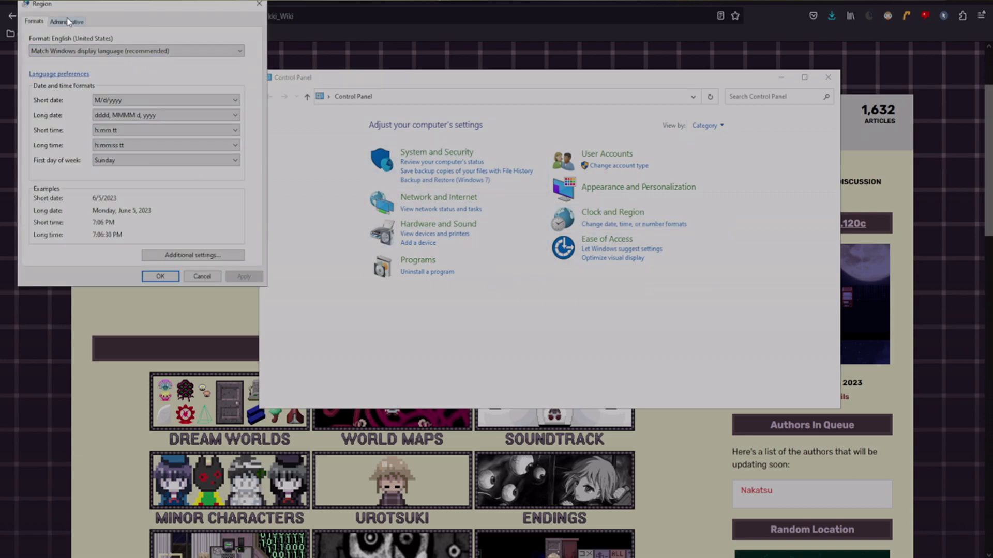
# Set the system locale for non-Unicode programs to Japanese (Japan) with the UTF-8 beta option off, and put the settings windows away.
pyautogui.click(68, 22)
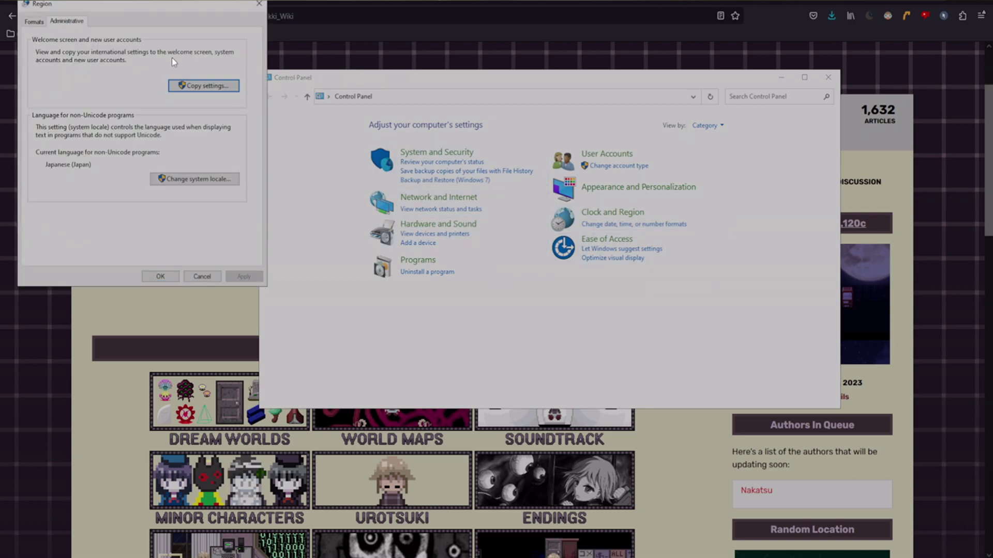
pyautogui.click(201, 179)
pyautogui.click(136, 82)
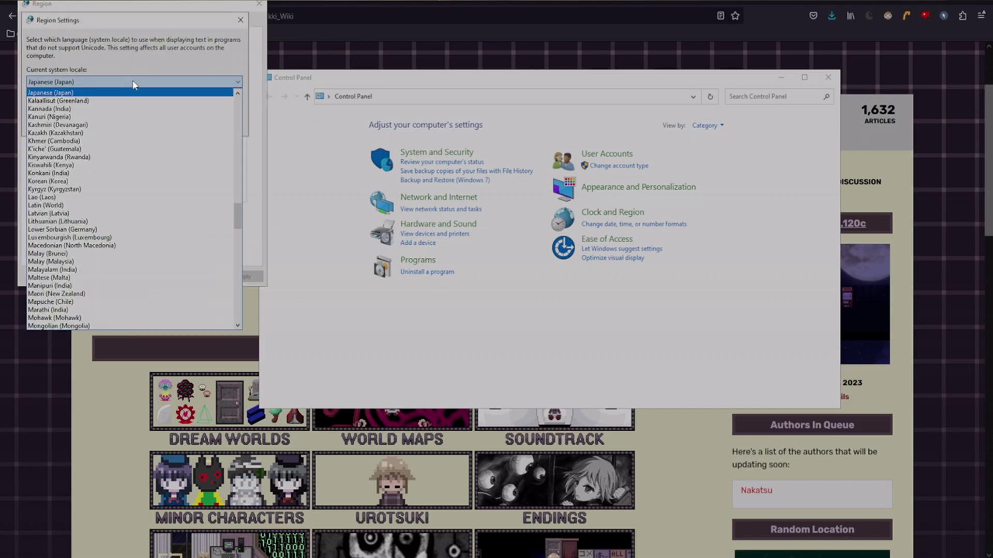
pyautogui.click(133, 84)
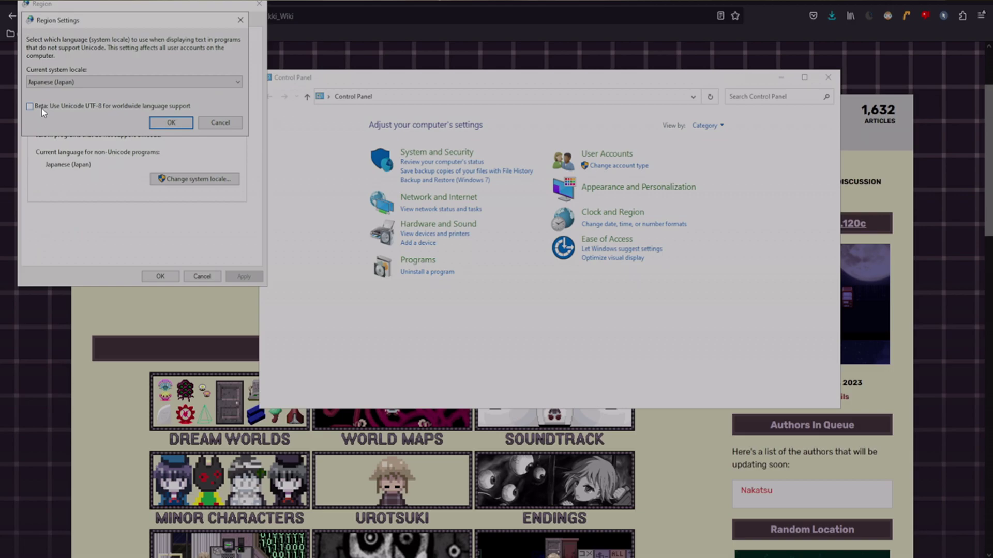
pyautogui.click(171, 128)
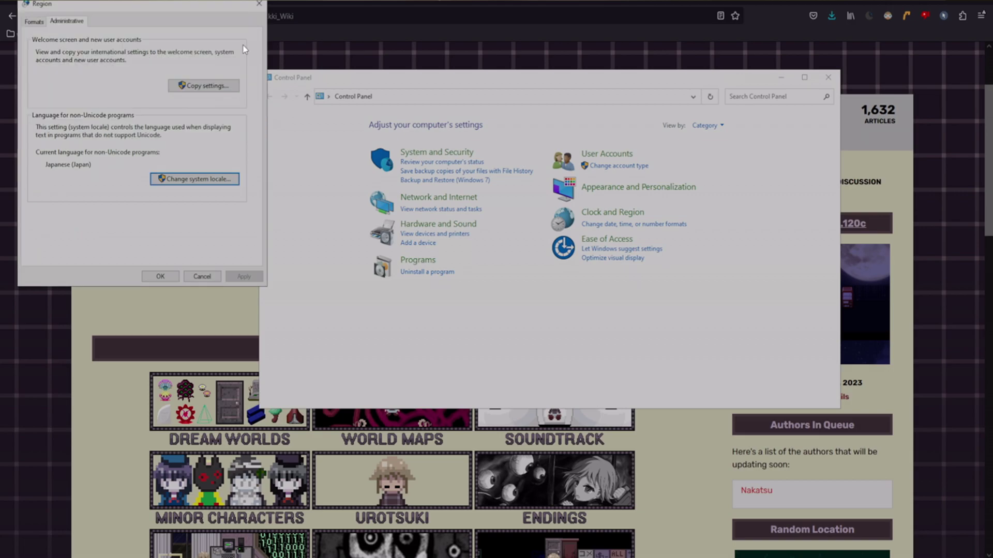
pyautogui.click(259, 5)
pyautogui.click(780, 79)
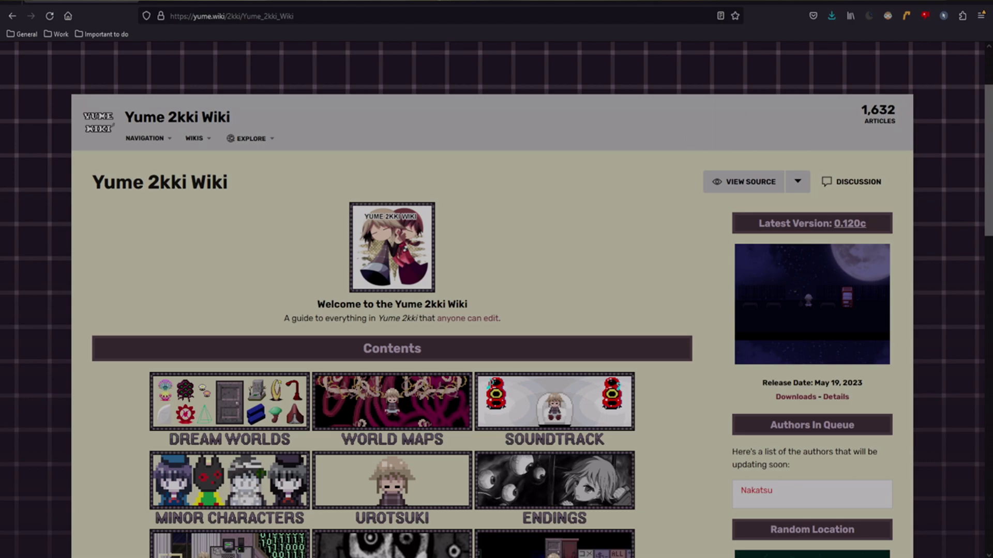
# View the EasyRPG Player downloads page and the ynotranslations GitHub repository's ZIP download option.
pyautogui.click(196, 2)
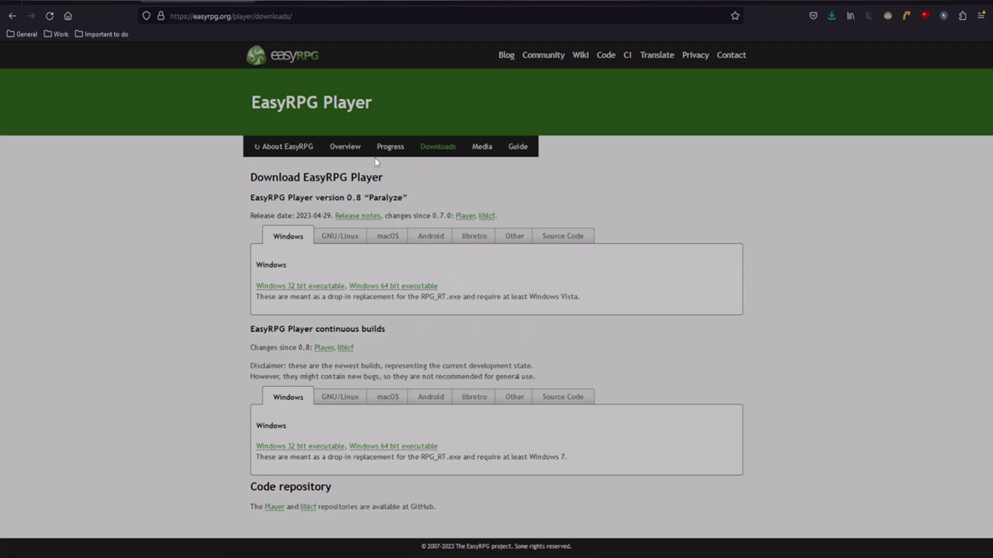
pyautogui.click(357, 2)
pyautogui.click(663, 130)
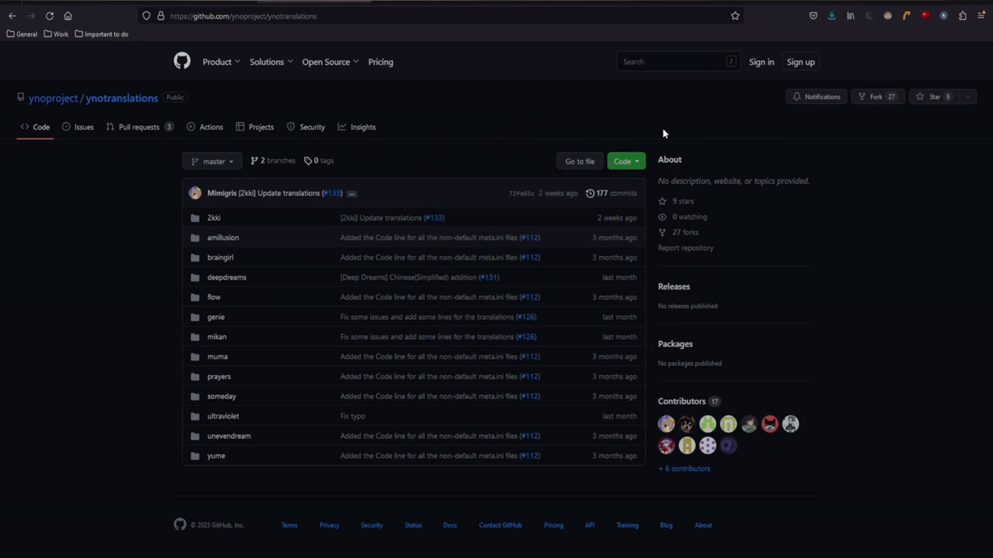
pyautogui.click(636, 161)
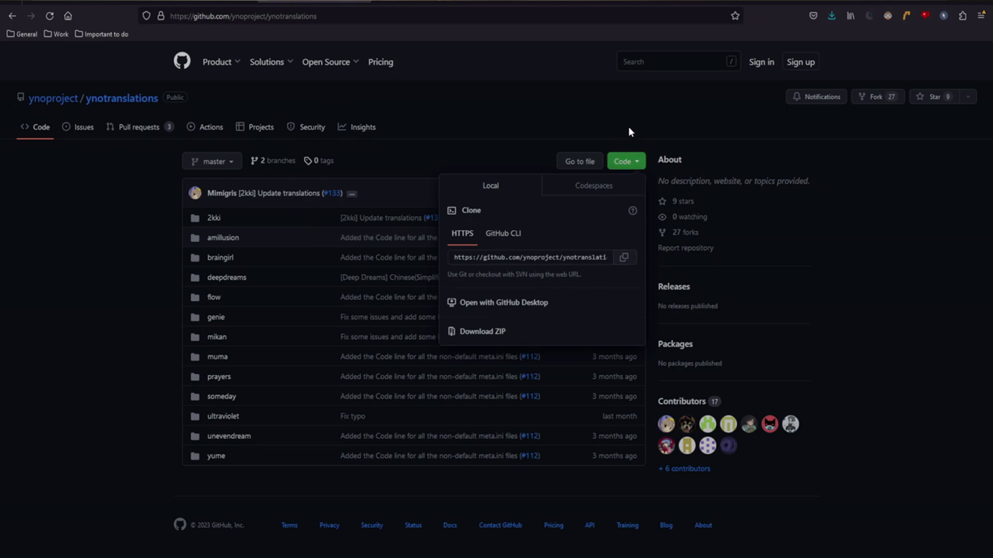
pyautogui.click(625, 162)
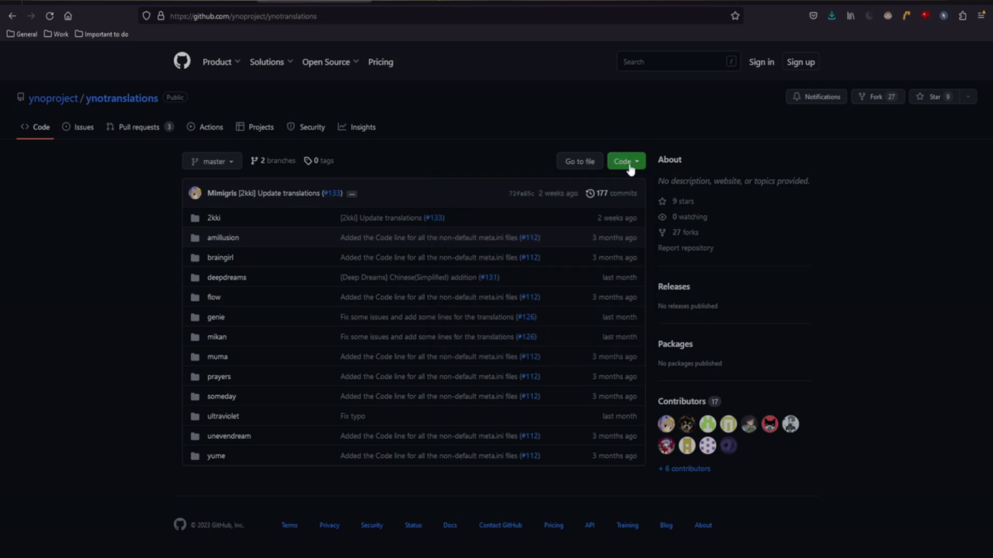
pyautogui.click(626, 162)
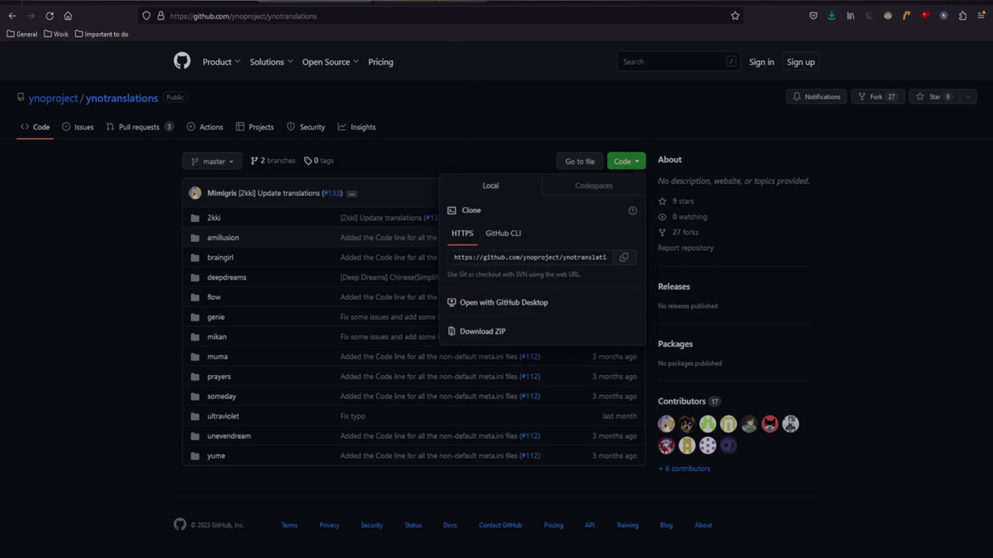
# Find the official 0.120c release on the Yume 2kki wiki's Downloads page and download ゆめ2っきver0.120c.rar from Google Drive.
pyautogui.click(430, 2)
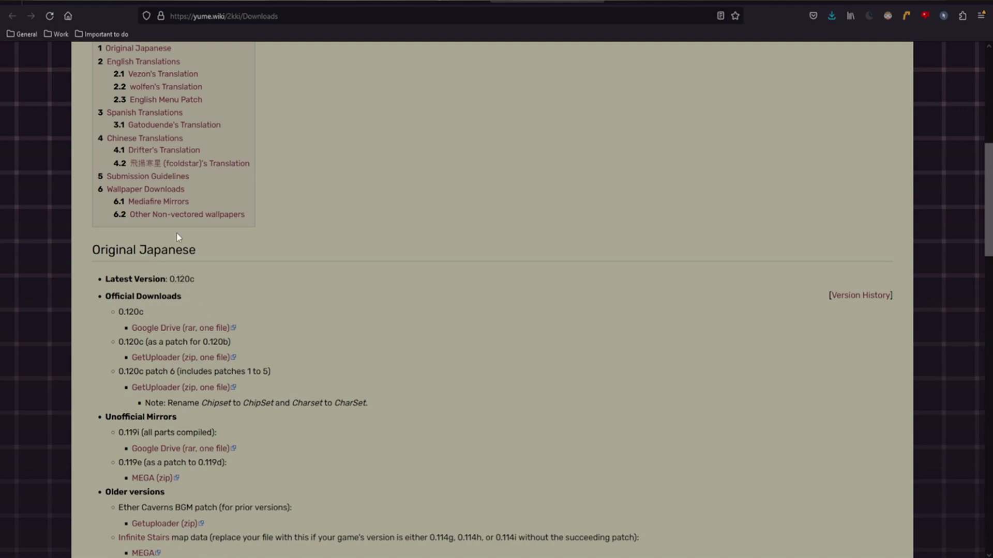
pyautogui.click(310, 11)
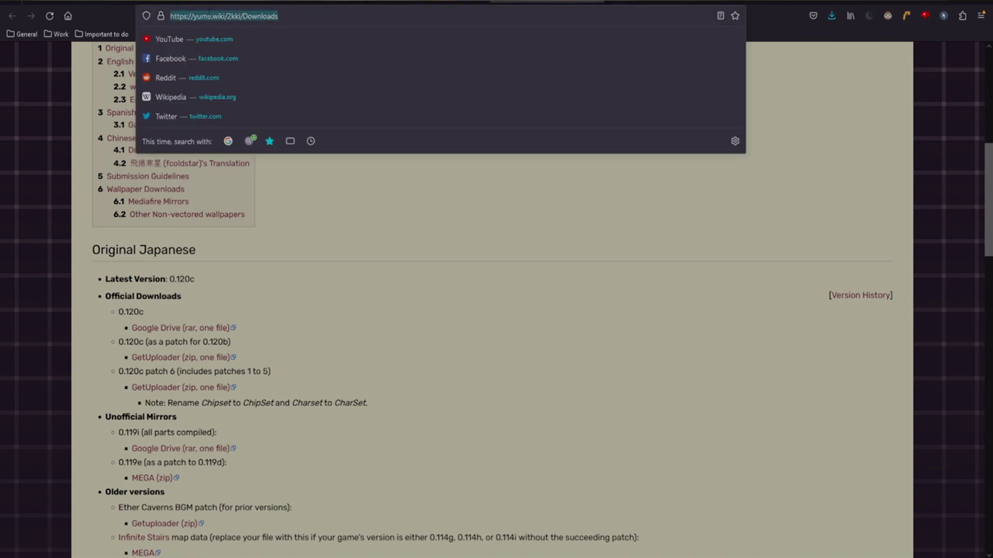
pyautogui.click(366, 284)
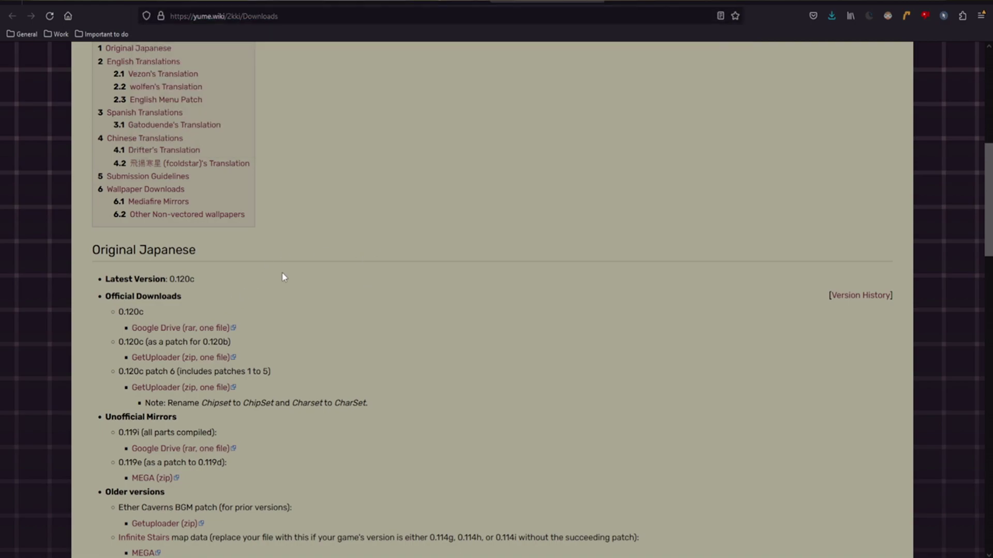
pyautogui.scroll(2, 216, 316)
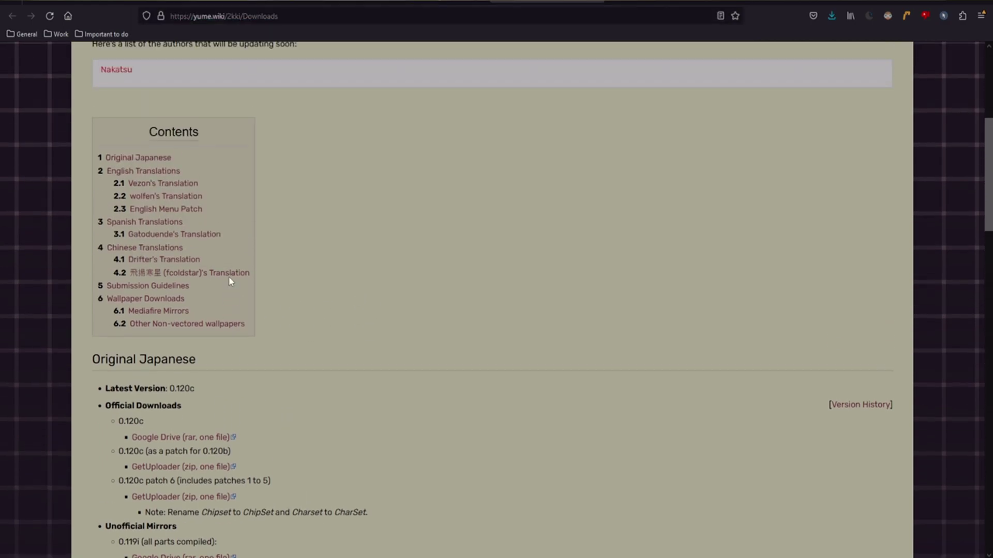
pyautogui.scroll(-2, 261, 235)
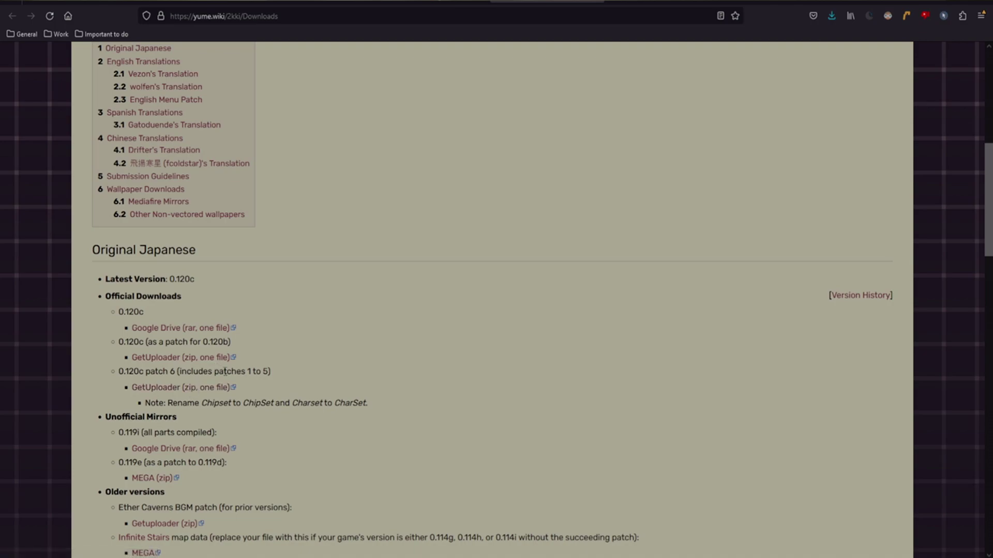
pyautogui.hotkey('ctrl', 'Tab')
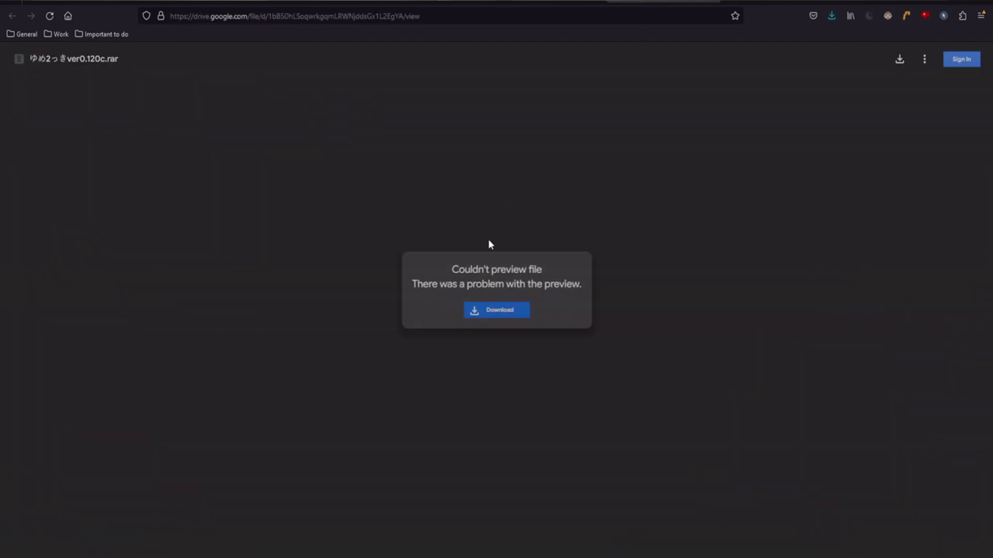
pyautogui.click(496, 313)
# Download the patch archive Yume2kki_ver0.120cパッチ6.zip from its GetUploader page, closing the overlay that covers it.
pyautogui.hotkey('ctrl', 'Tab')
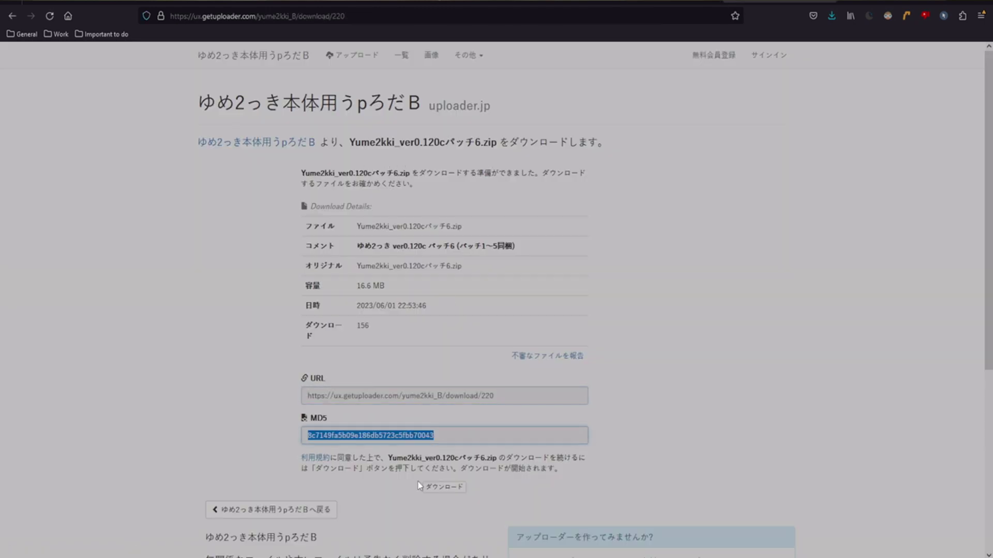
pyautogui.click(441, 487)
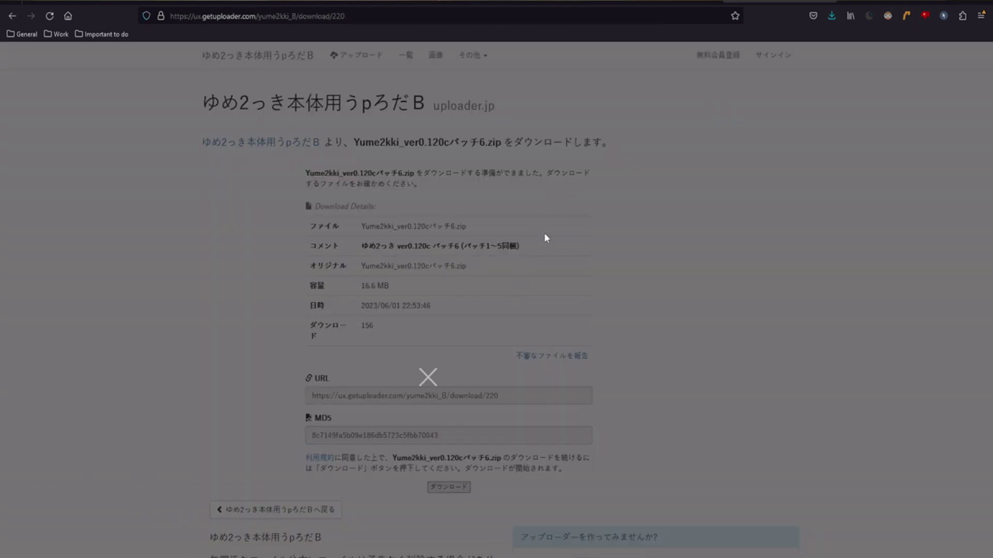
pyautogui.click(432, 392)
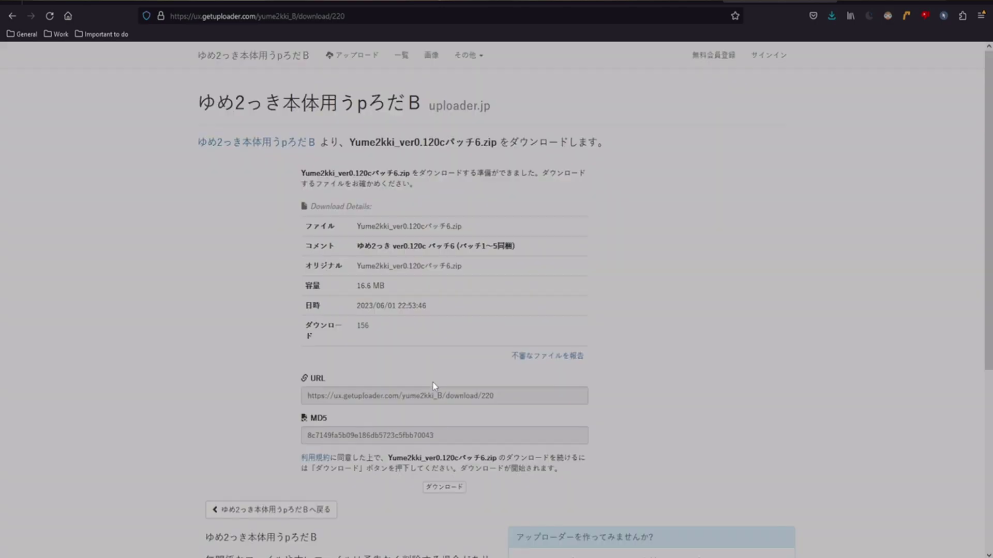
pyautogui.click(442, 489)
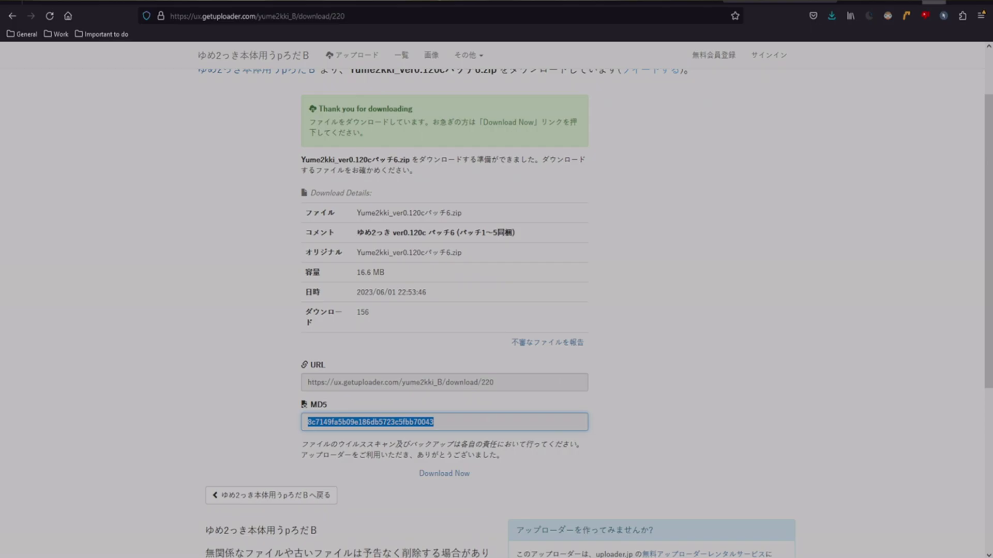
pyautogui.click(933, 2)
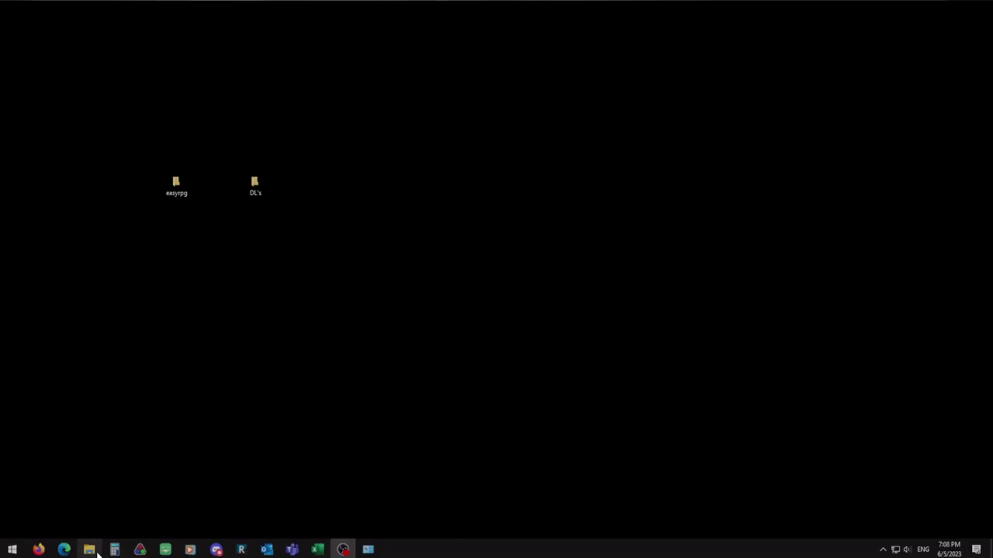
pyautogui.click(91, 549)
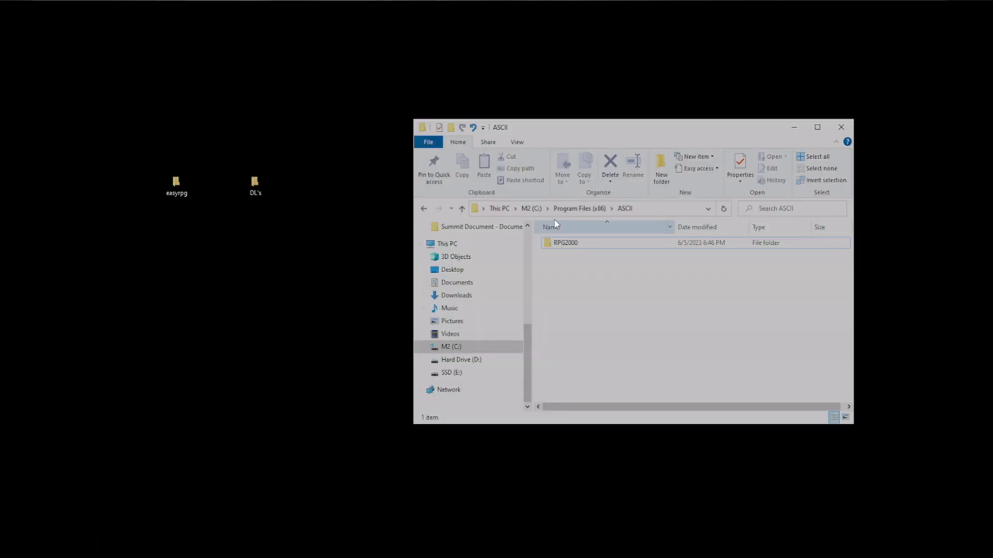
pyautogui.click(794, 127)
pyautogui.click(40, 550)
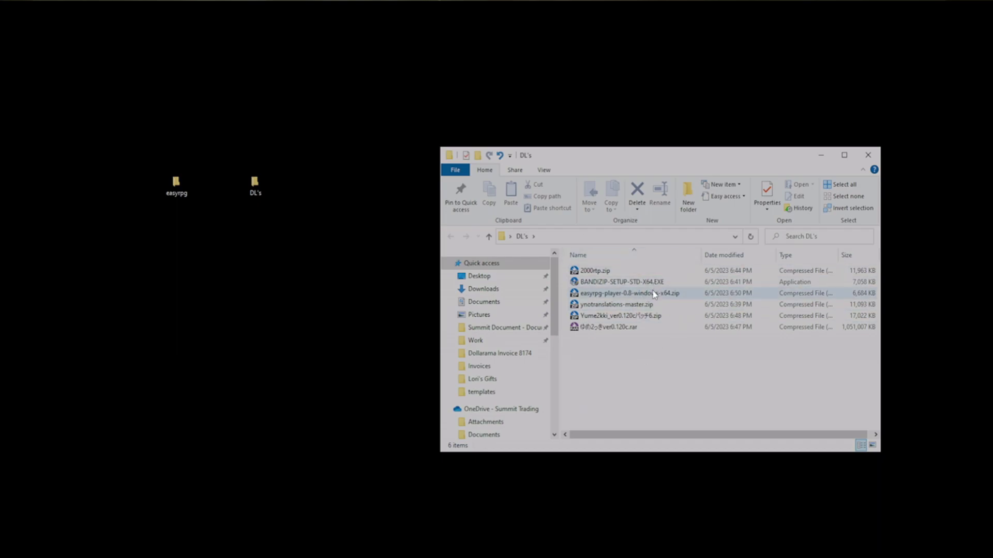
# Extract Player.exe from easyrpg-player-0.8-windows-x64.zip into the desktop's easyrpg folder, and close the archive.
pyautogui.click(679, 285)
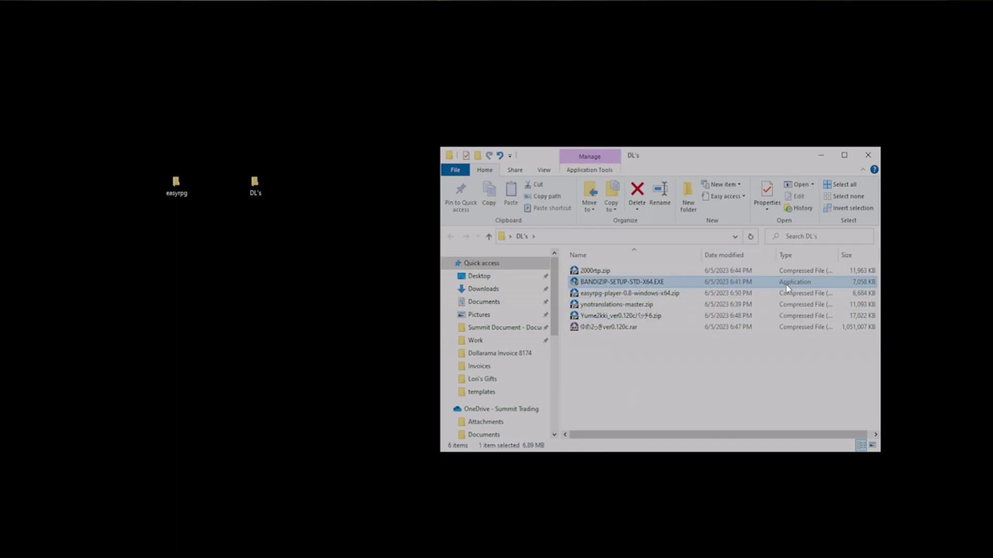
pyautogui.doubleClick(678, 295)
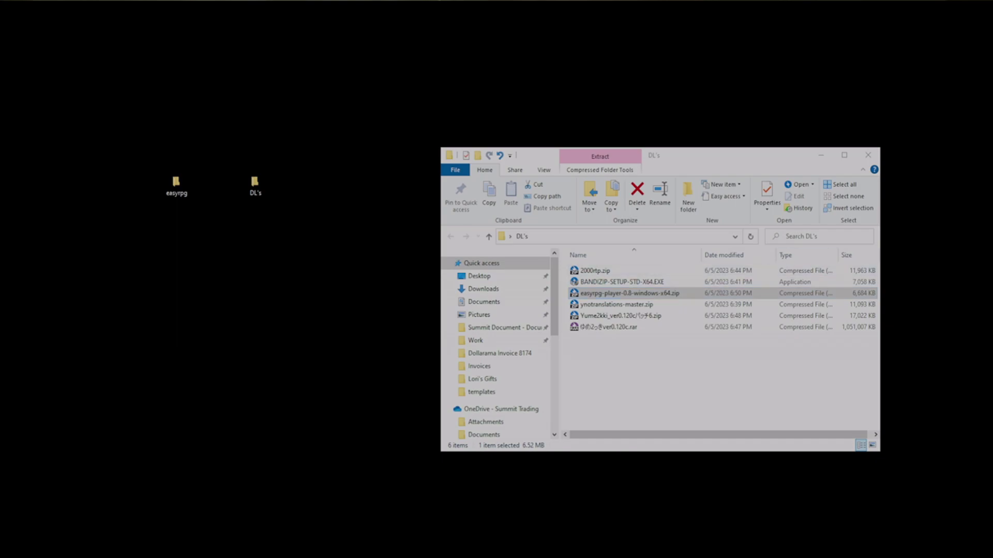
pyautogui.moveTo(675, 61)
pyautogui.mouseDown()
pyautogui.moveTo(440, 89)
pyautogui.moveTo(657, 76)
pyautogui.moveTo(523, 91)
pyautogui.moveTo(658, 102)
pyautogui.mouseUp()
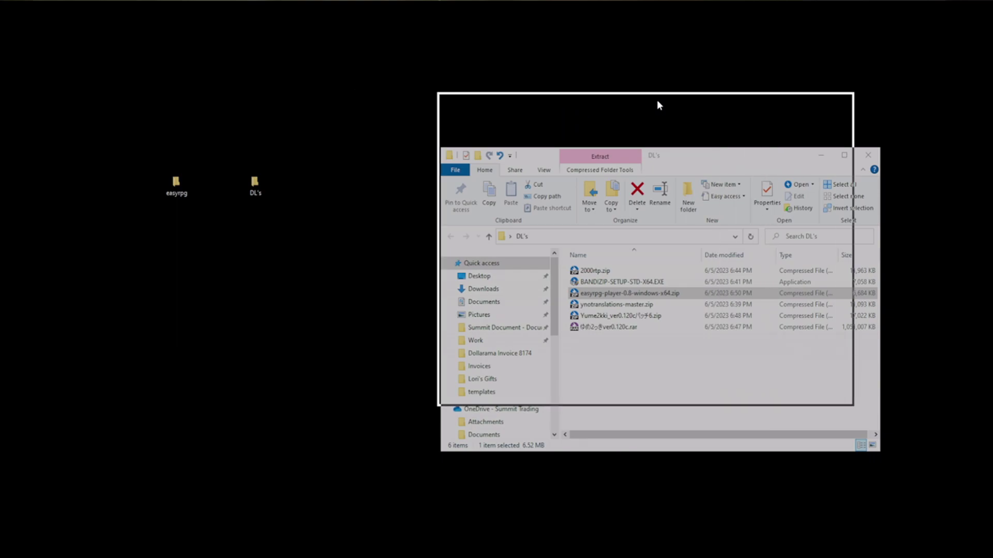
pyautogui.click(587, 202)
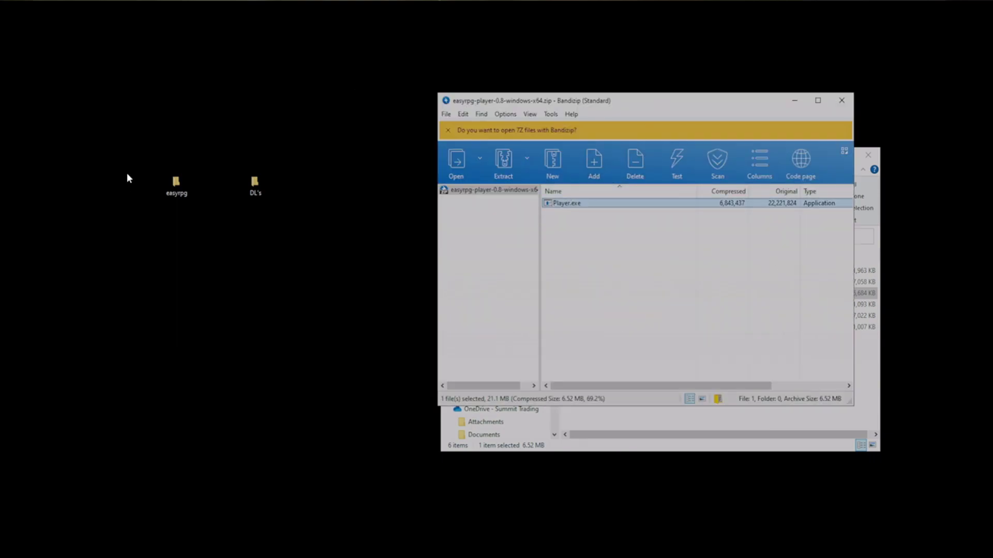
pyautogui.doubleClick(171, 187)
pyautogui.moveTo(703, 171); pyautogui.dragTo(297, 170)
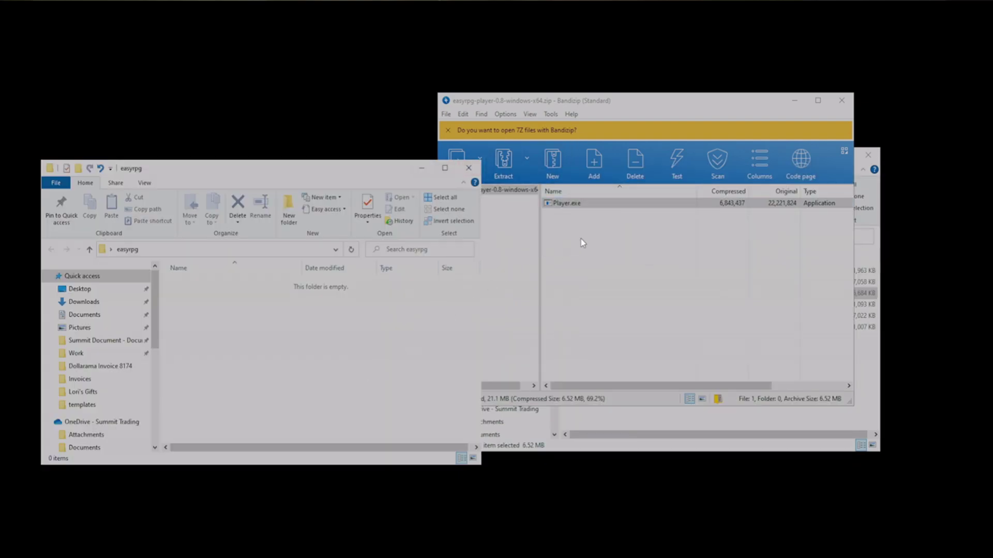
pyautogui.moveTo(622, 204); pyautogui.dragTo(369, 290)
pyautogui.click(612, 229)
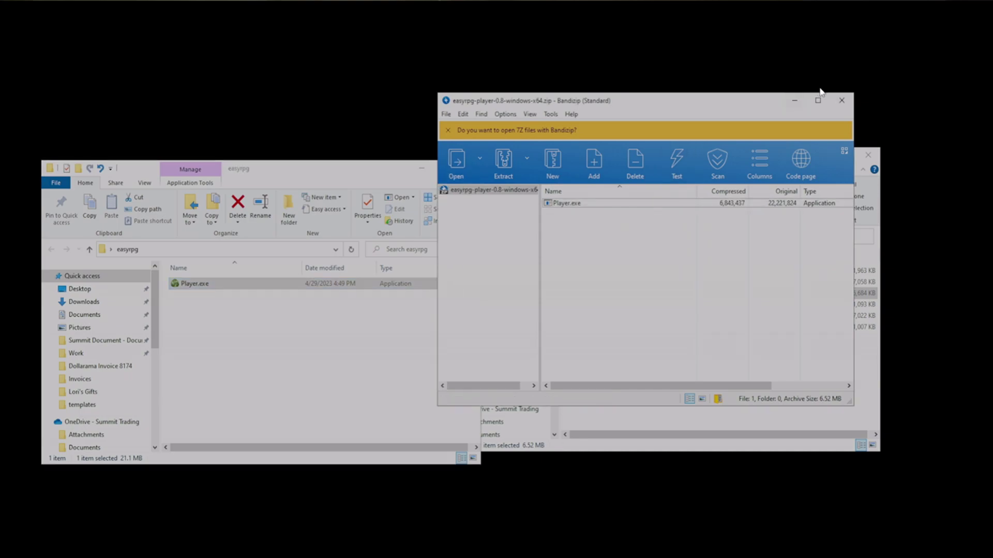
pyautogui.click(841, 100)
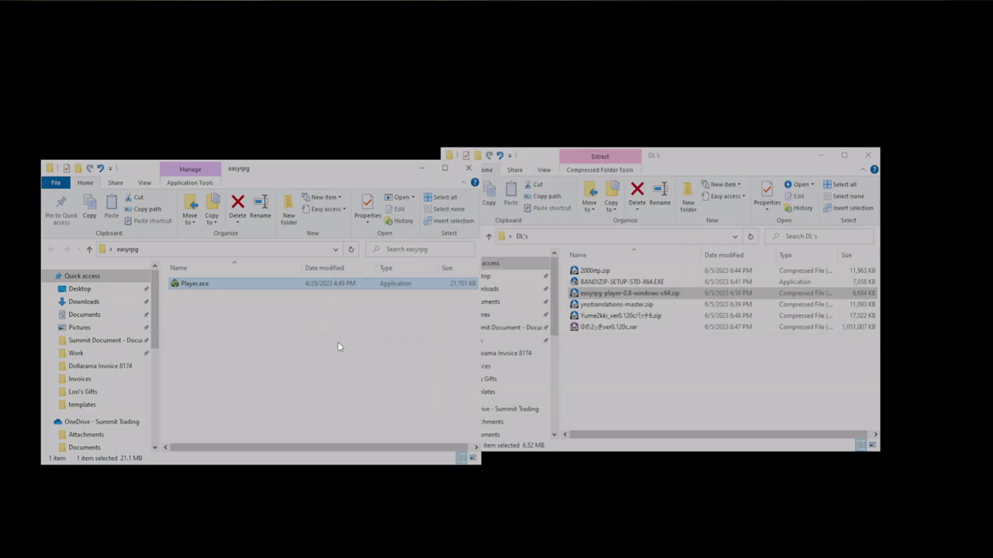
pyautogui.click(558, 330)
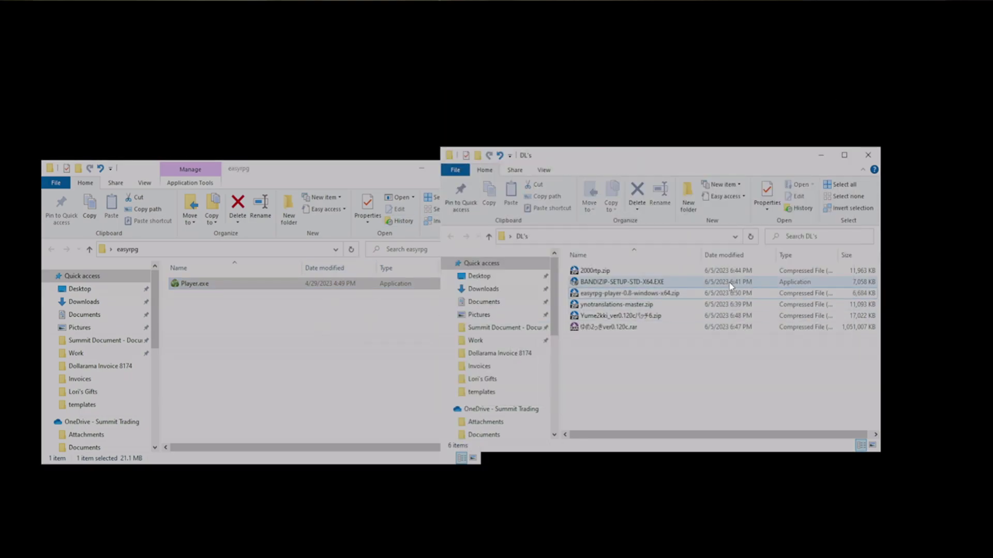
pyautogui.doubleClick(674, 315)
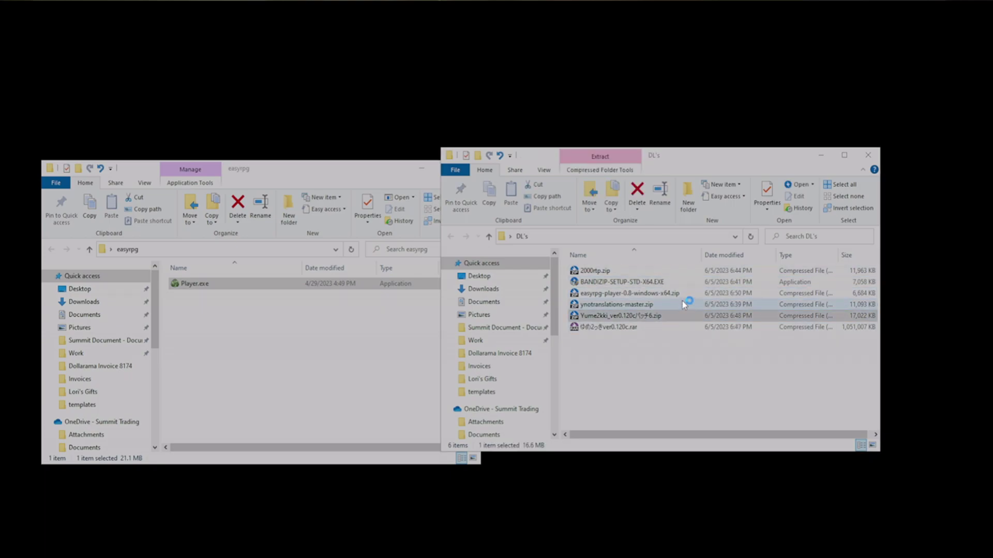
pyautogui.click(843, 97)
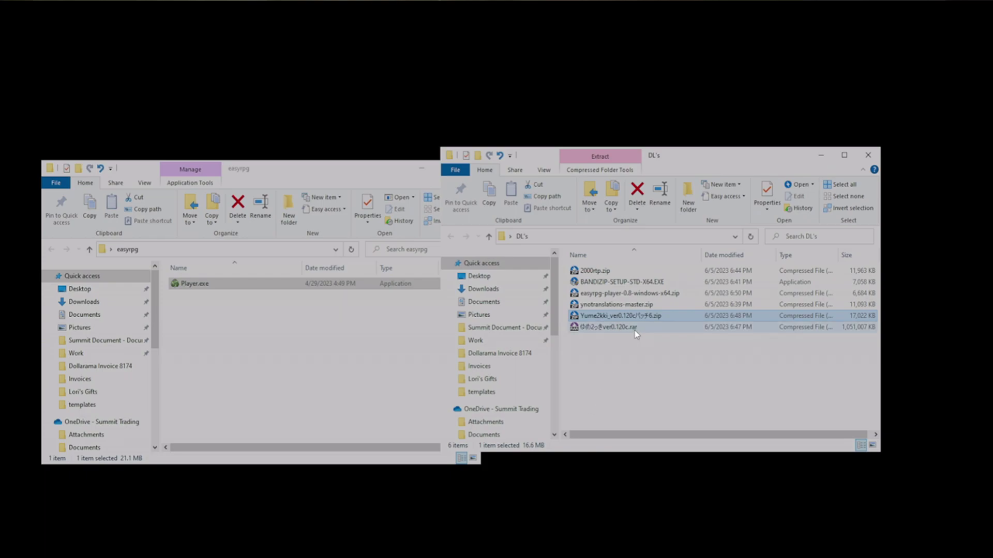
# Extract the whole ゆめ2っきver0.120c folder from ゆめ2っきver0.120c.rar into the easyrpg folder, and put the archive window away.
pyautogui.doubleClick(669, 331)
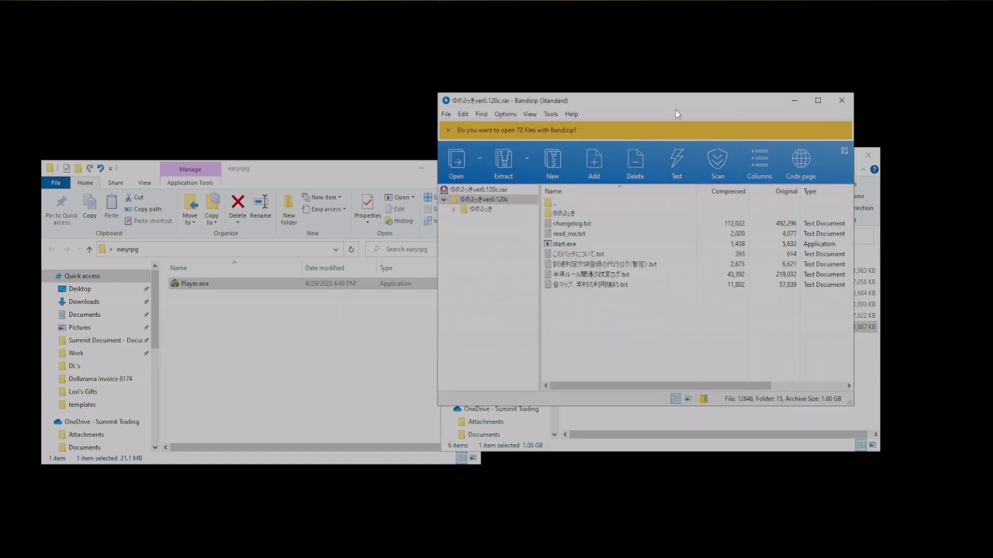
pyautogui.moveTo(675, 103); pyautogui.dragTo(493, 157)
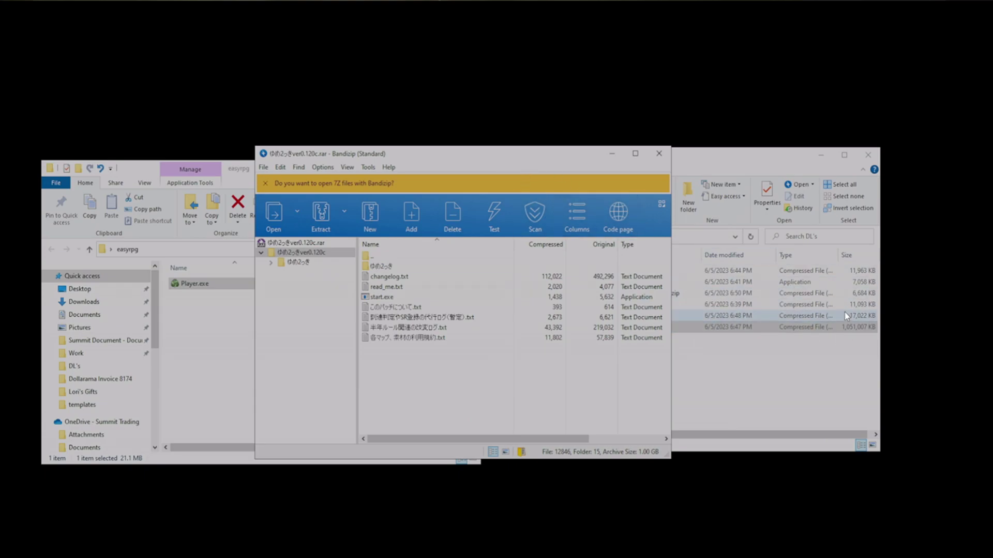
pyautogui.moveTo(535, 160); pyautogui.dragTo(648, 138)
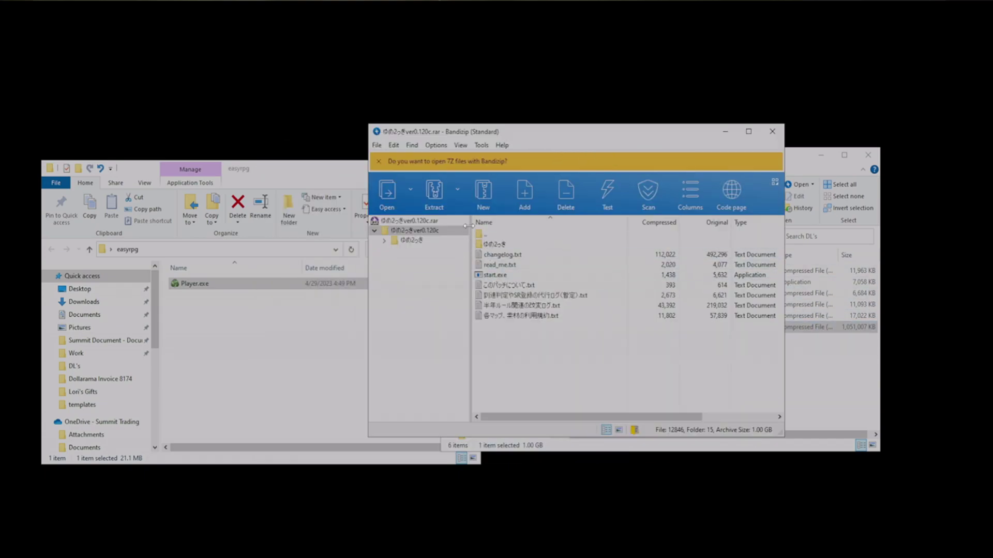
pyautogui.doubleClick(519, 243)
pyautogui.doubleClick(508, 238)
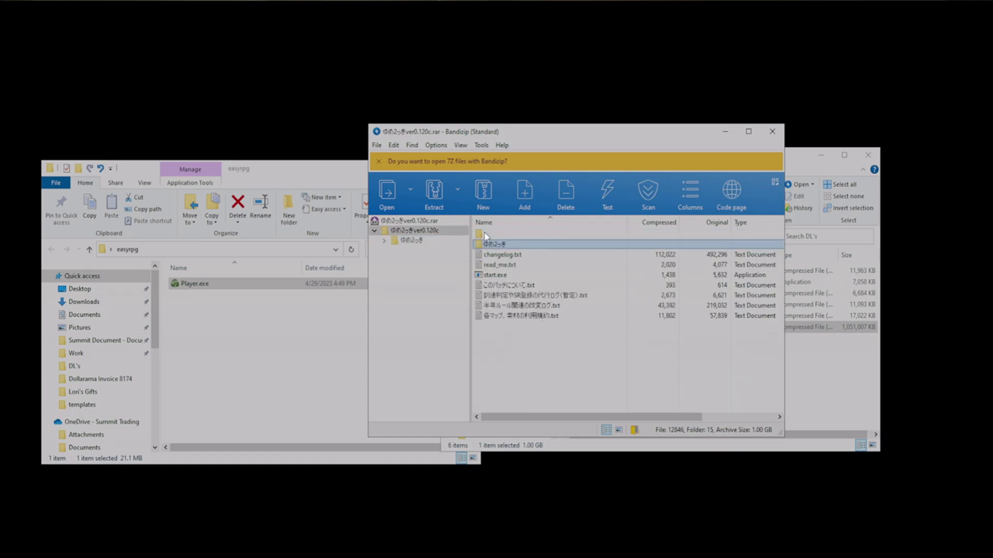
pyautogui.doubleClick(507, 239)
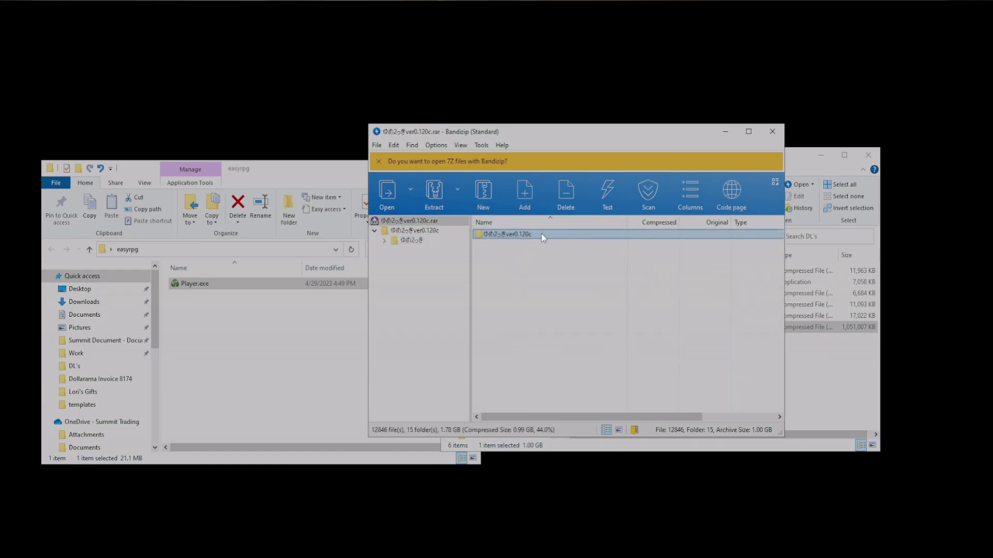
pyautogui.click(290, 344)
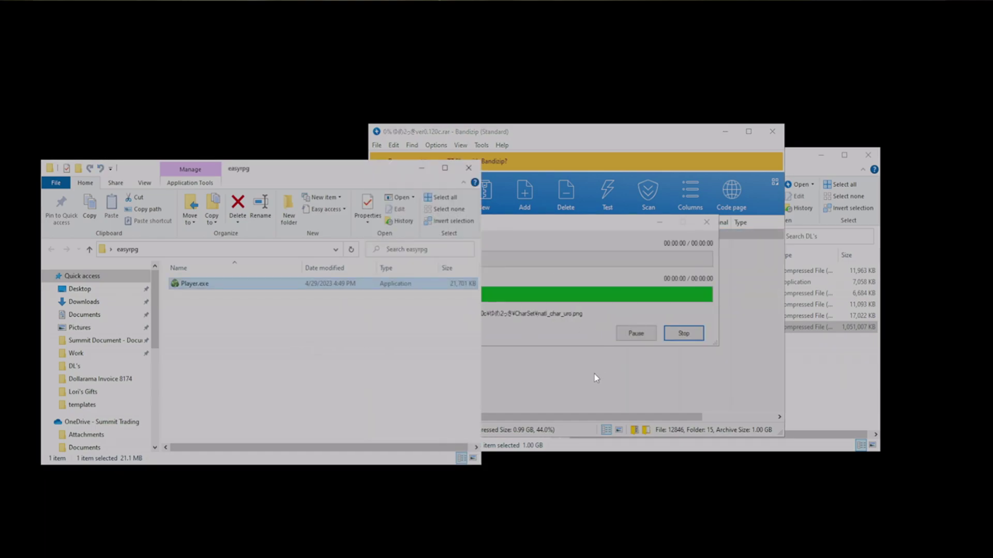
pyautogui.click(636, 136)
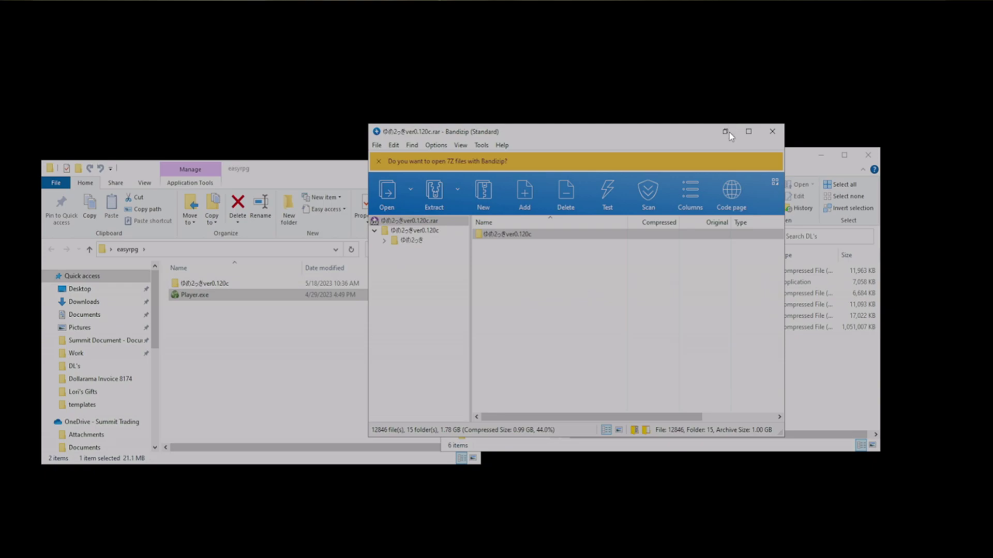
pyautogui.click(729, 132)
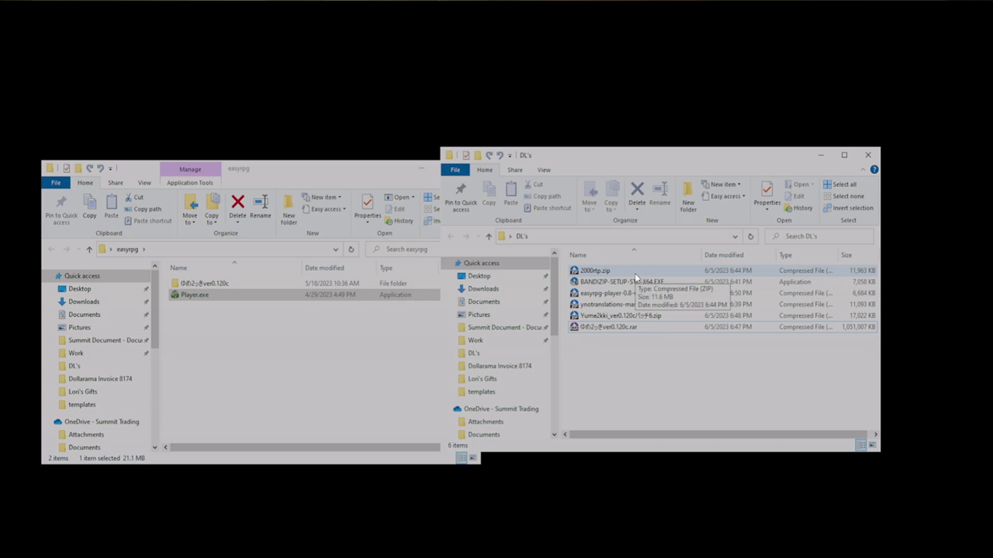
# Extract the RTPセットアップ folder from 2000rtp.zip to the desktop, open it, and close the archive.
pyautogui.doubleClick(675, 272)
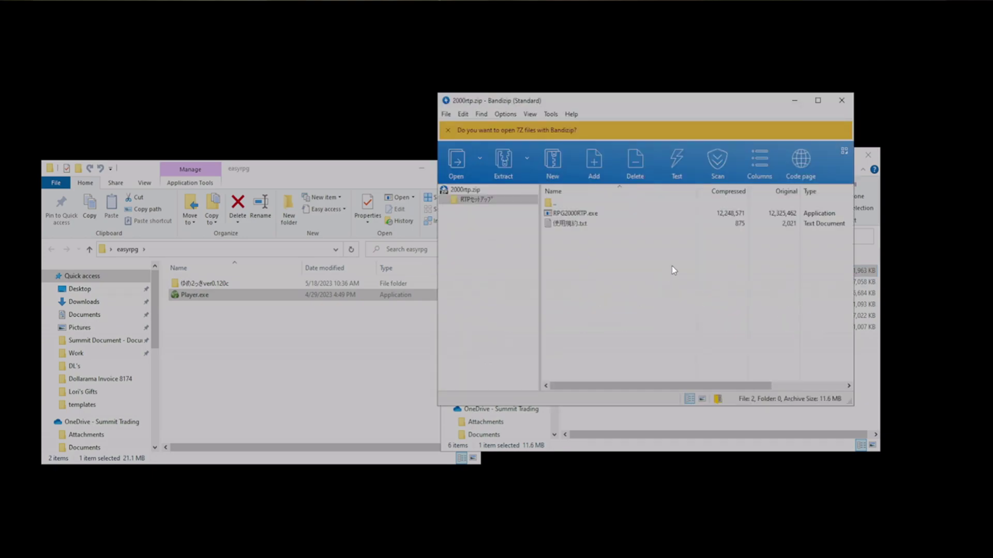
pyautogui.doubleClick(578, 204)
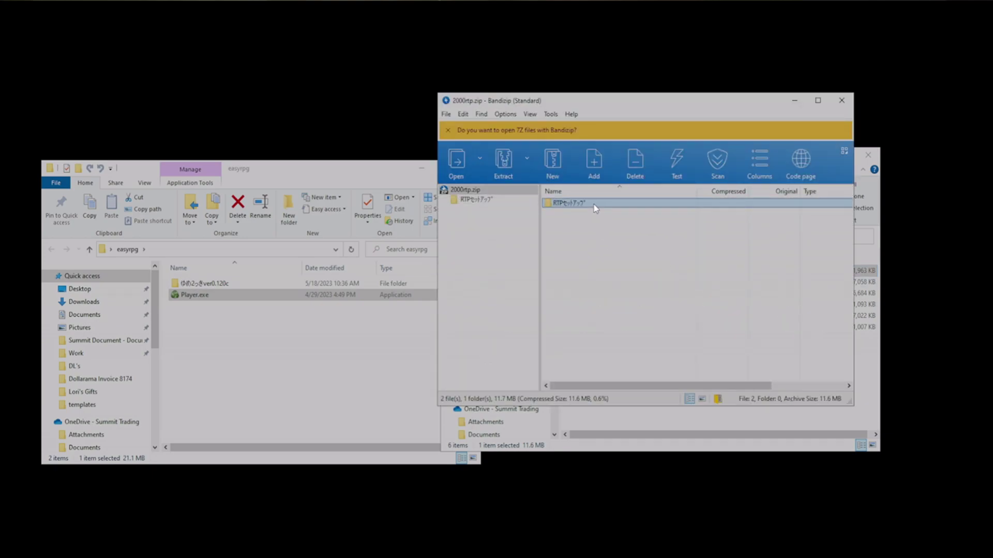
pyautogui.moveTo(595, 208); pyautogui.dragTo(301, 68)
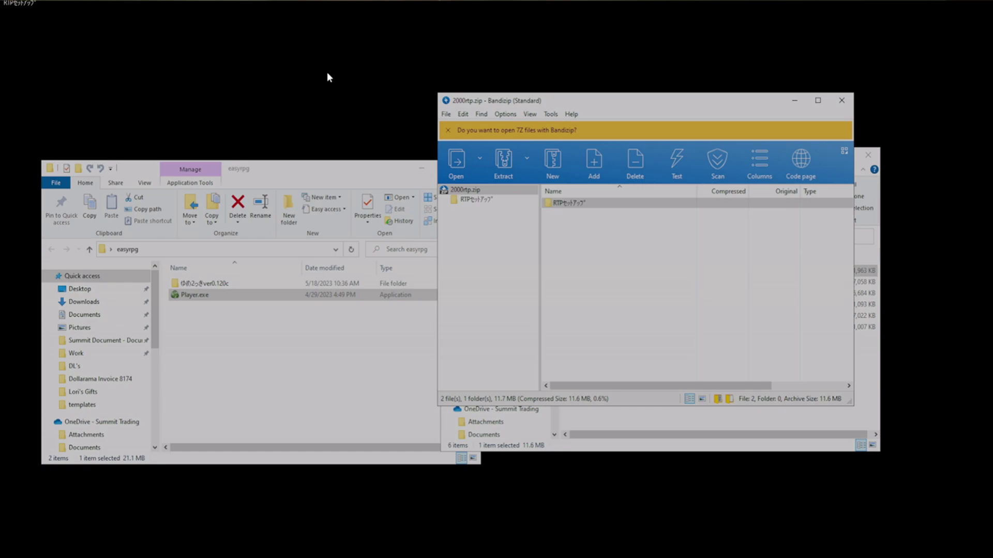
pyautogui.doubleClick(343, 64)
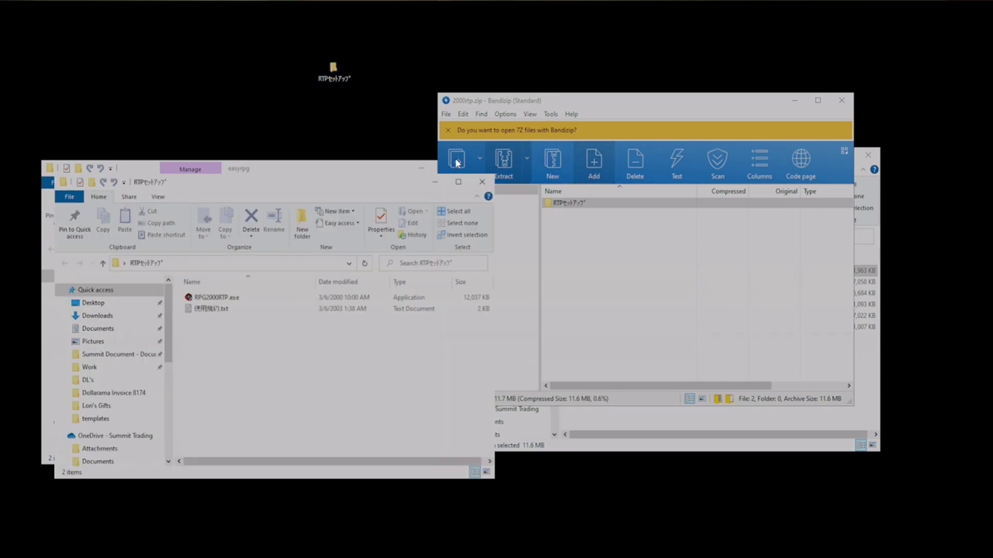
pyautogui.click(841, 101)
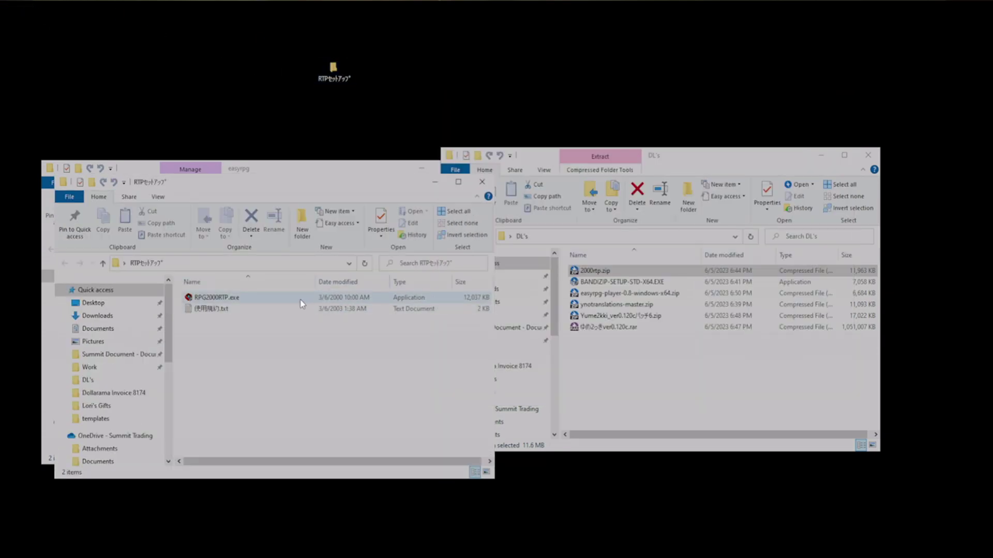
# Run RPG2000RTP.exe with the 修正 (repair) option to reinstall the runtime package, and close the RTPセットアップ folder.
pyautogui.doubleClick(302, 304)
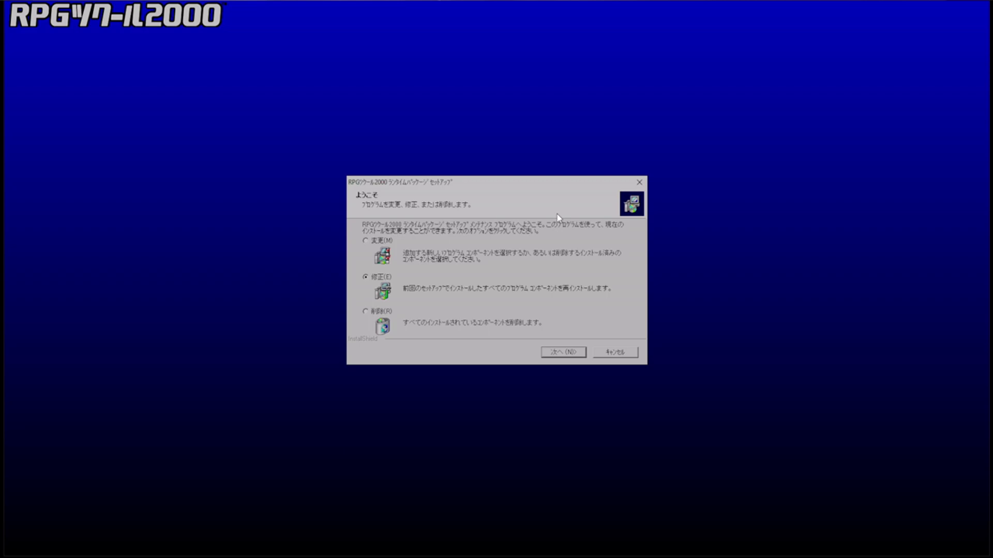
pyautogui.click(565, 354)
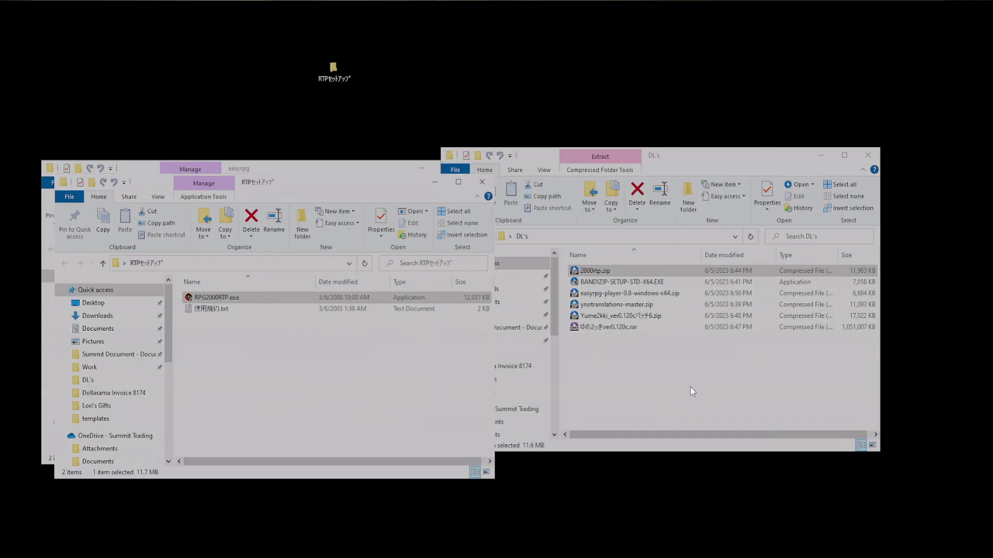
pyautogui.click(691, 388)
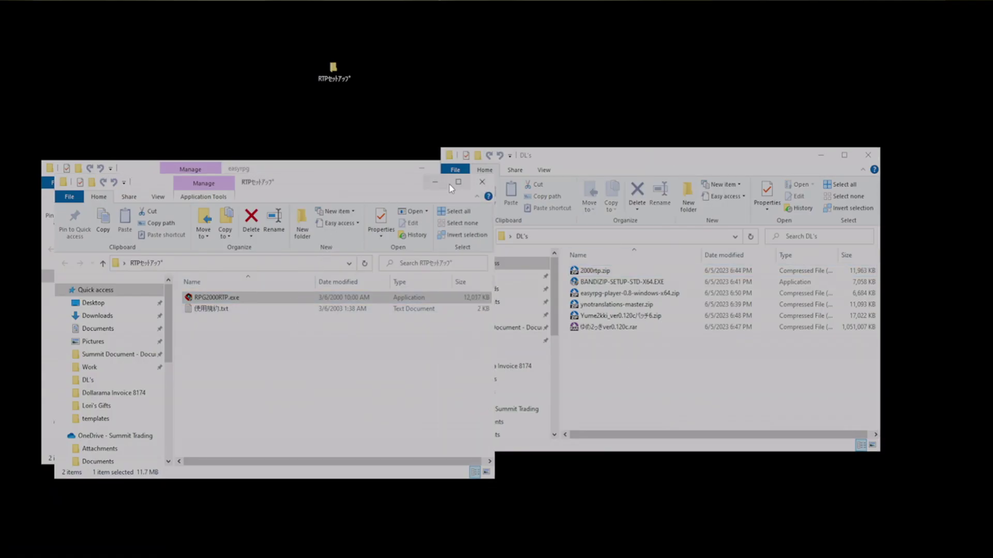
pyautogui.click(482, 182)
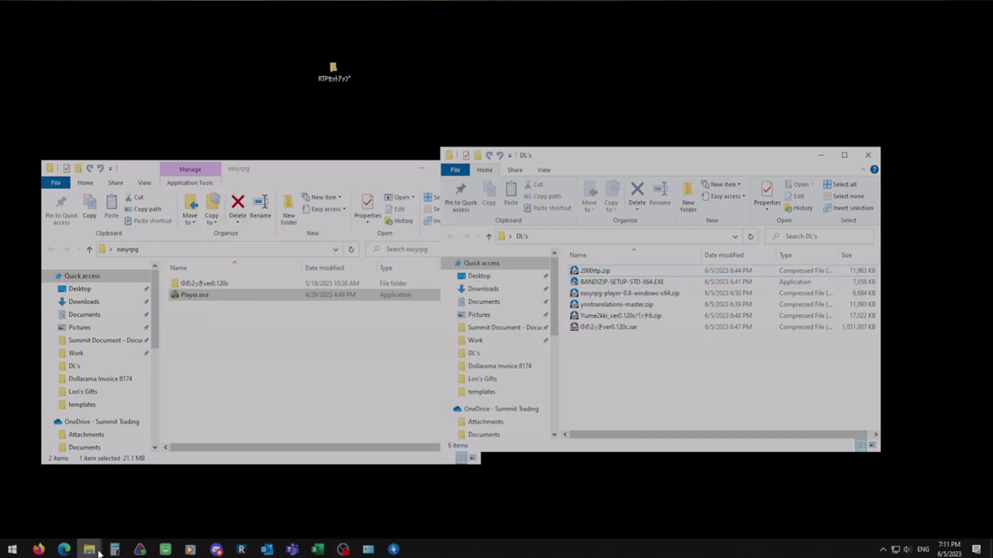
# Open the installed runtime package folder, Program Files (x86)\ASCII\RPG2000\RTP on drive C.
pyautogui.moveTo(98, 553)
pyautogui.click(58, 490)
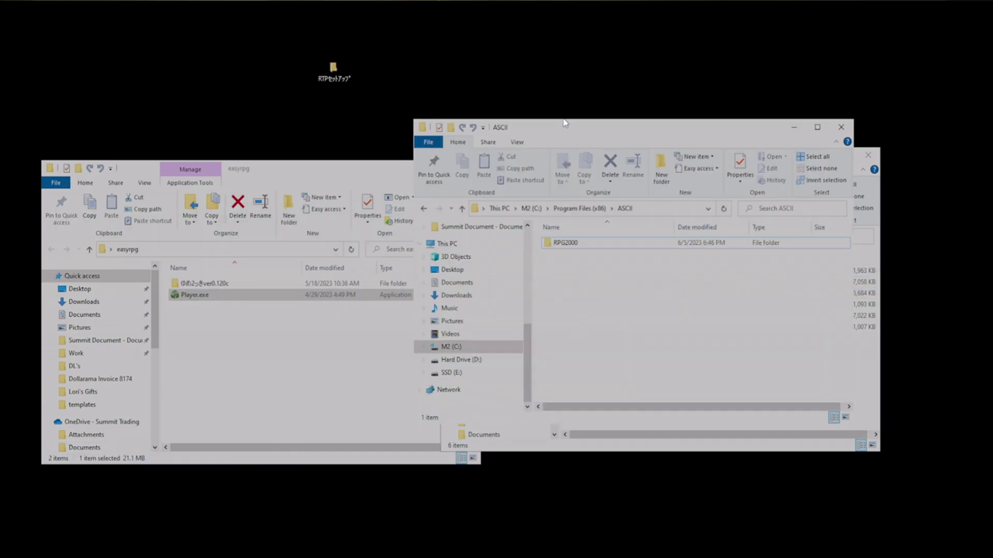
pyautogui.moveTo(565, 123); pyautogui.dragTo(639, 114)
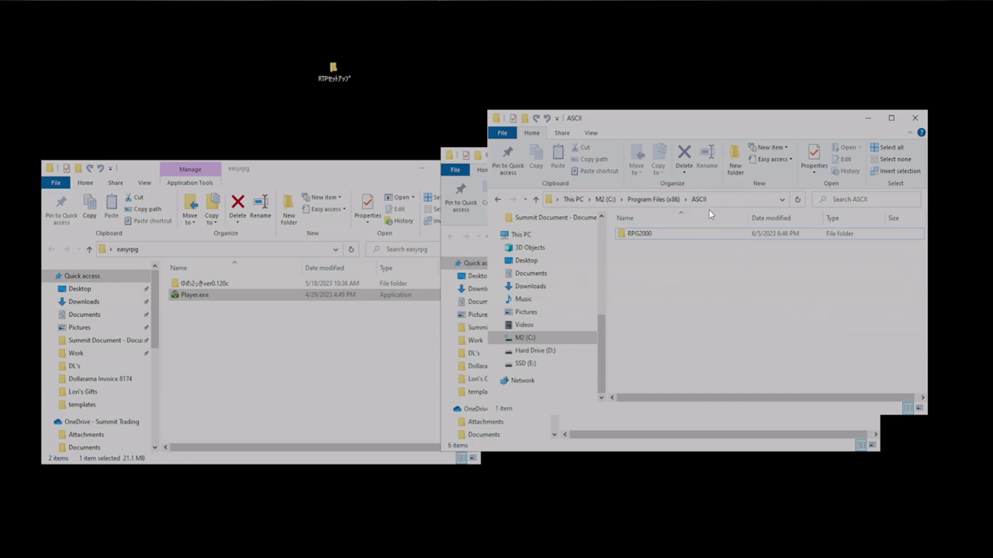
pyautogui.doubleClick(705, 233)
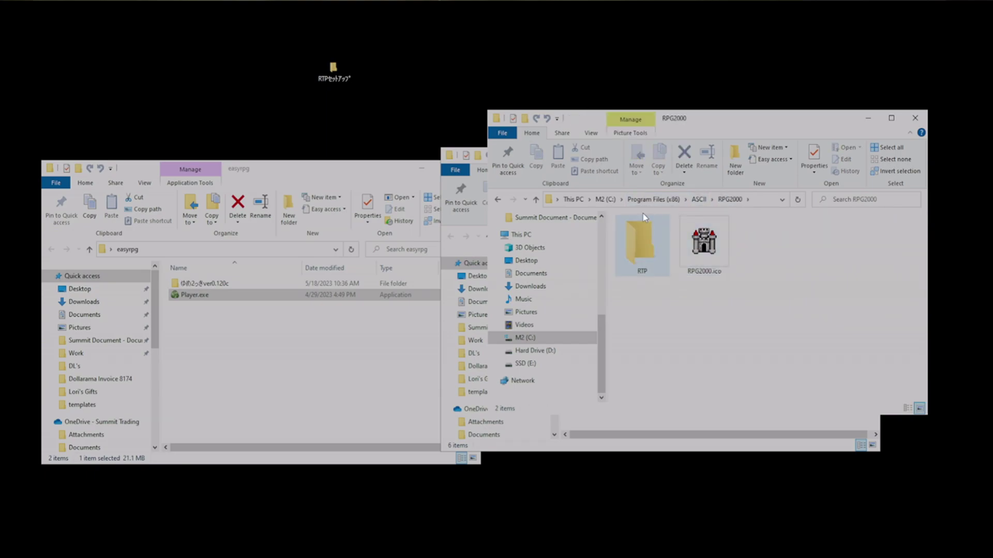
pyautogui.doubleClick(639, 240)
# Move the entire contents of the RTP folder into the ゆめ2っき folder inside ゆめ2っきver0.120c, granting administrator permission for all items.
pyautogui.click(706, 233)
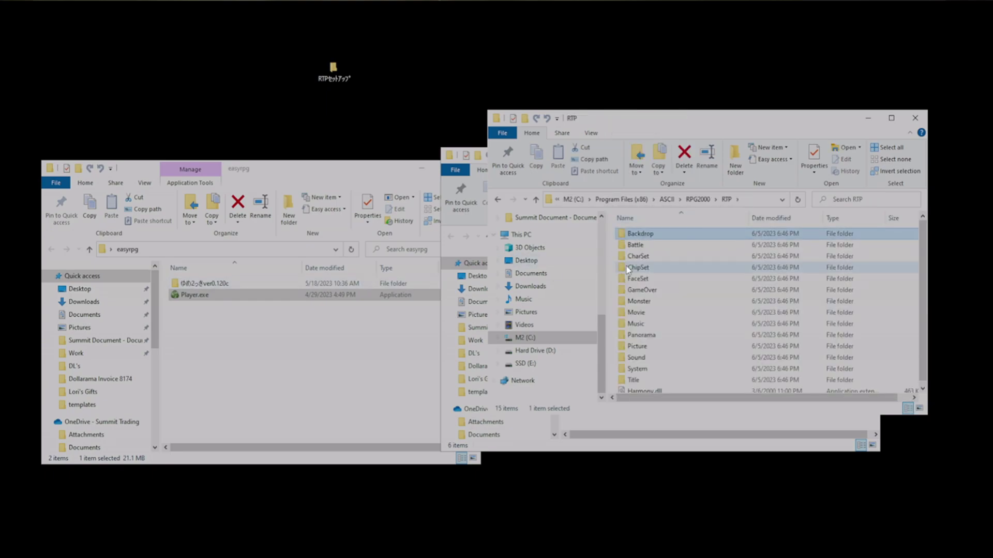
pyautogui.hotkey('ctrl', 'a')
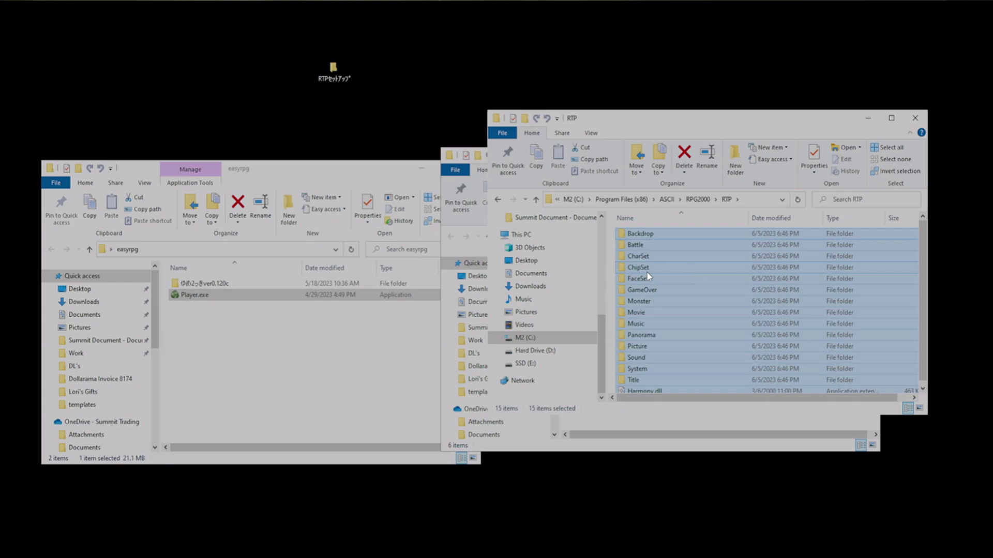
pyautogui.doubleClick(228, 284)
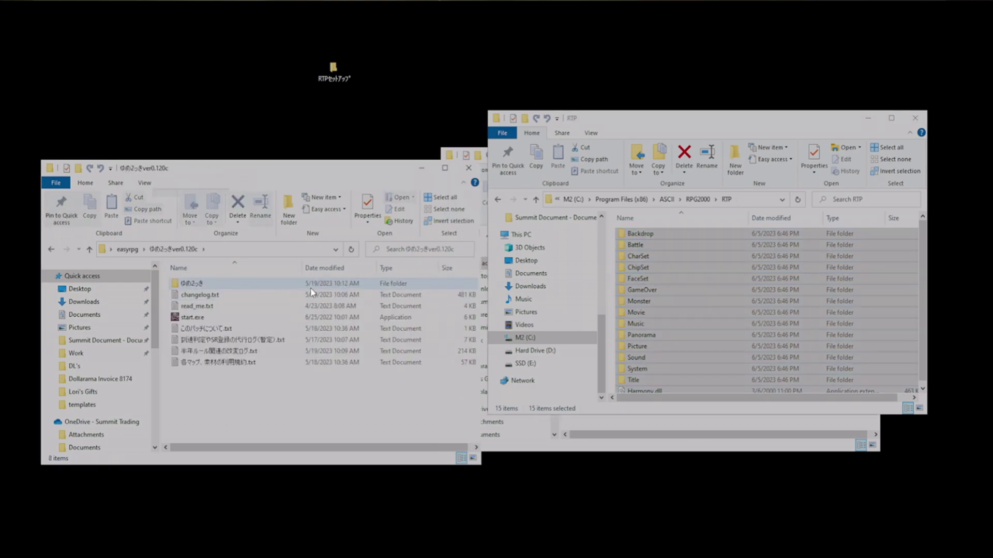
pyautogui.click(132, 250)
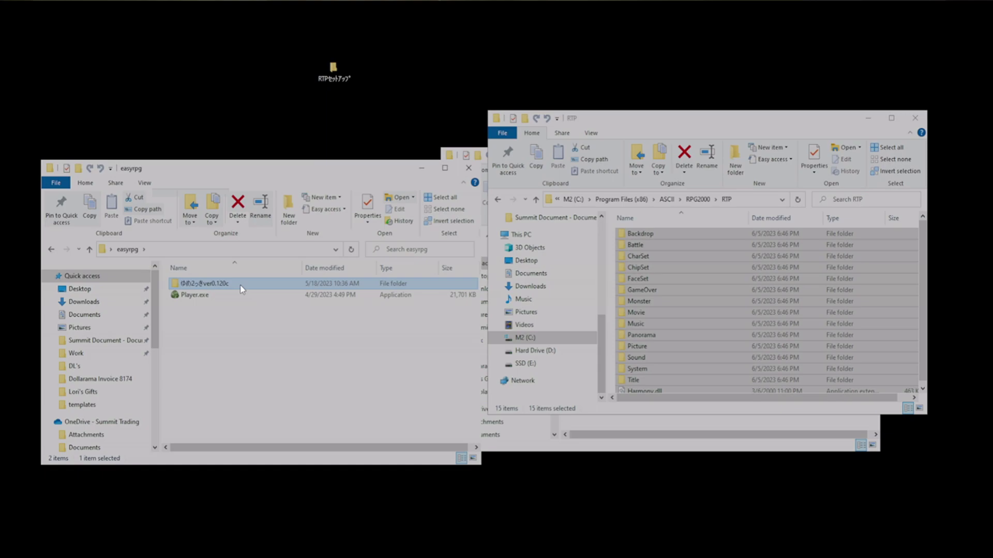
pyautogui.doubleClick(241, 287)
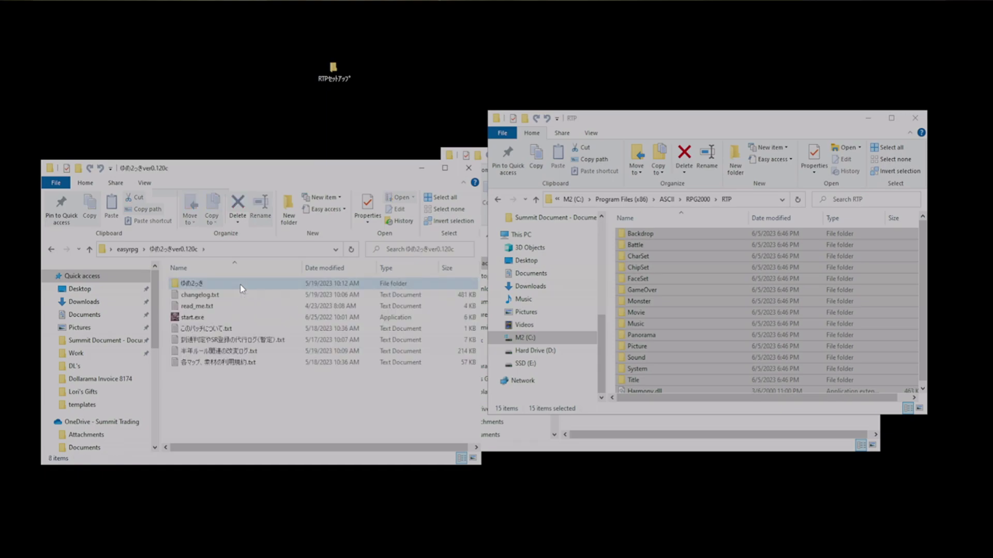
pyautogui.doubleClick(240, 284)
pyautogui.scroll(-1, 770, 307)
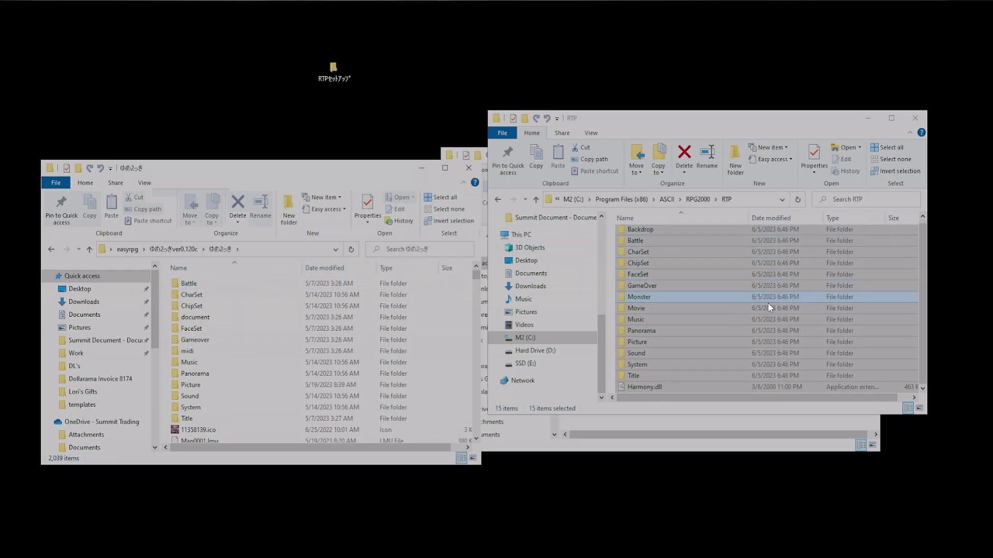
pyautogui.moveTo(823, 296); pyautogui.dragTo(357, 433)
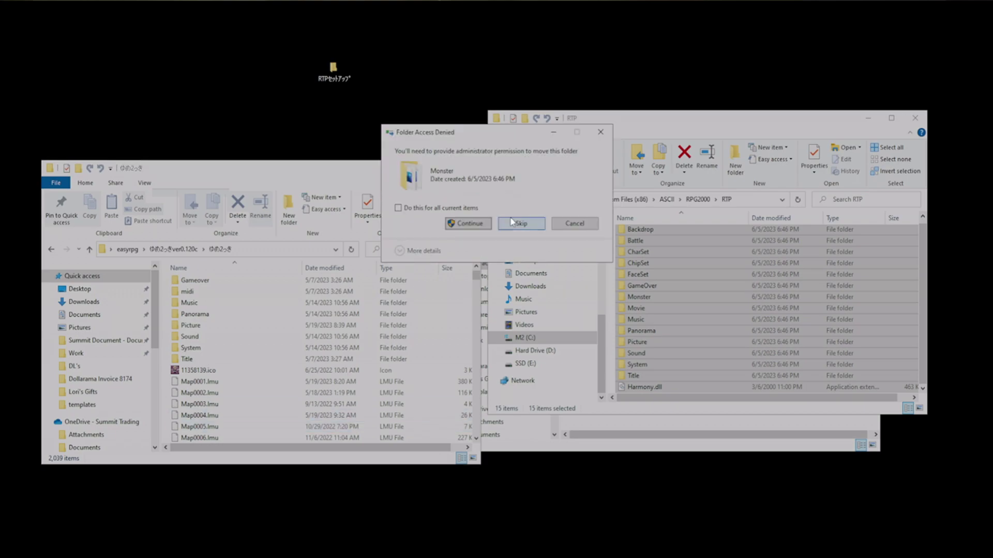
pyautogui.click(472, 224)
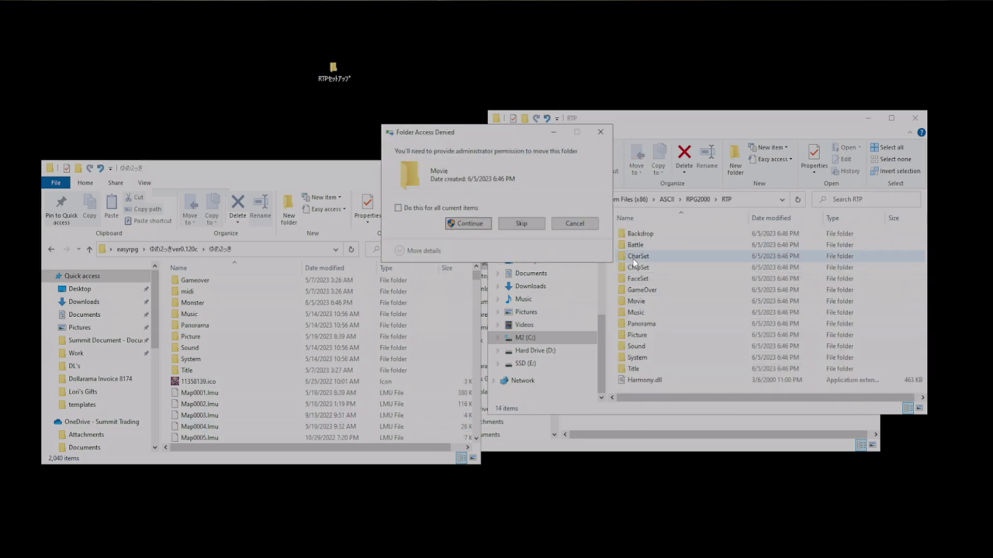
pyautogui.click(398, 207)
pyautogui.click(489, 227)
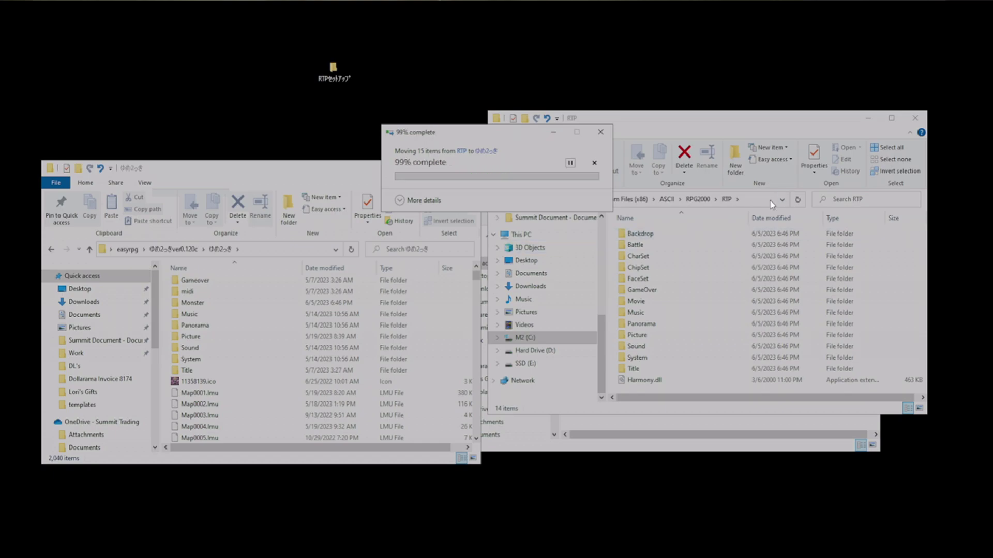
pyautogui.click(533, 191)
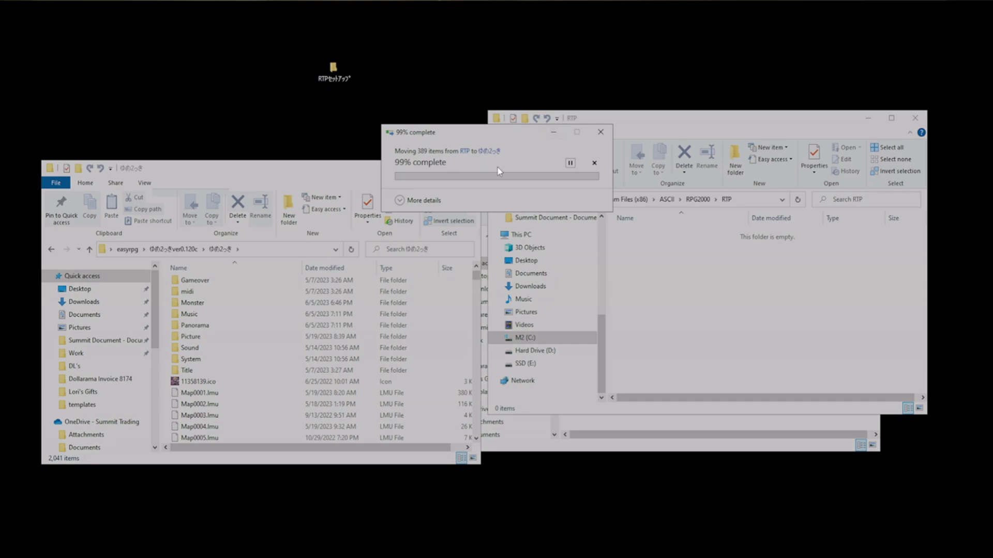
# Close the RTP folder window and delete the RTPセットアップ folder from the desktop.
pyautogui.click(915, 117)
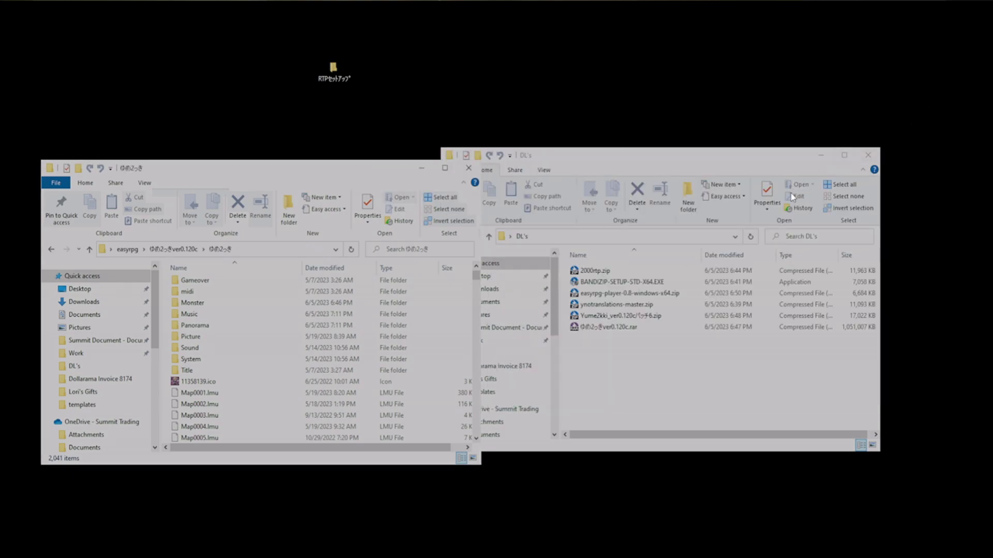
pyautogui.doubleClick(334, 71)
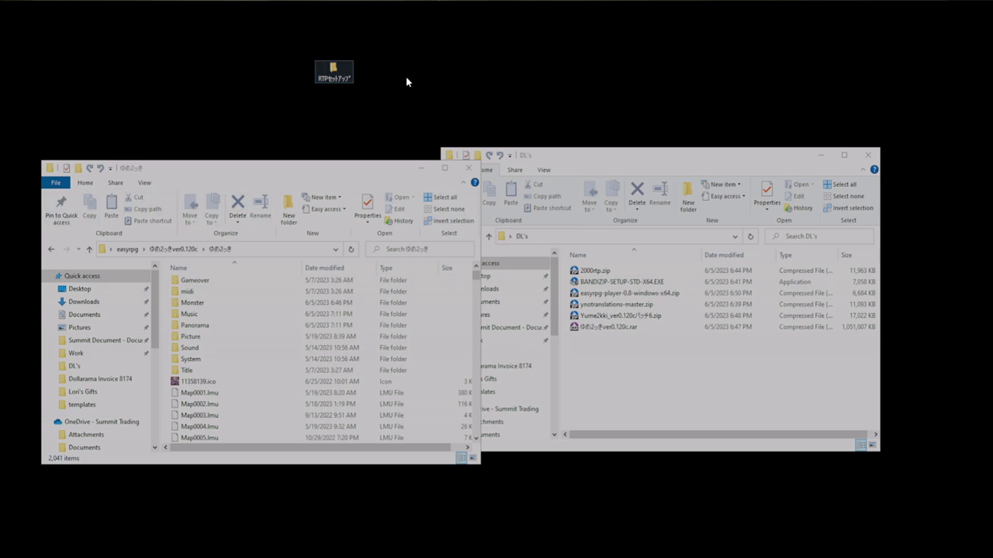
pyautogui.click(915, 117)
# Open Yume2kki_ver0.120cパッチ6.zip from the DL's folder beside the game folder and show the contents of its Yume2kki_ver0.120cパッチ6 folder.
pyautogui.click(659, 282)
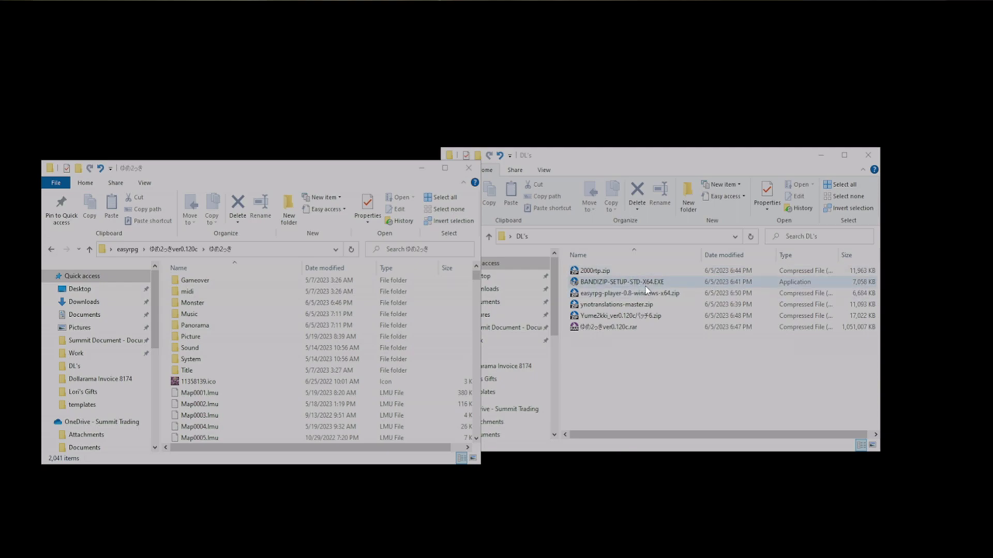
pyautogui.click(651, 276)
pyautogui.click(651, 315)
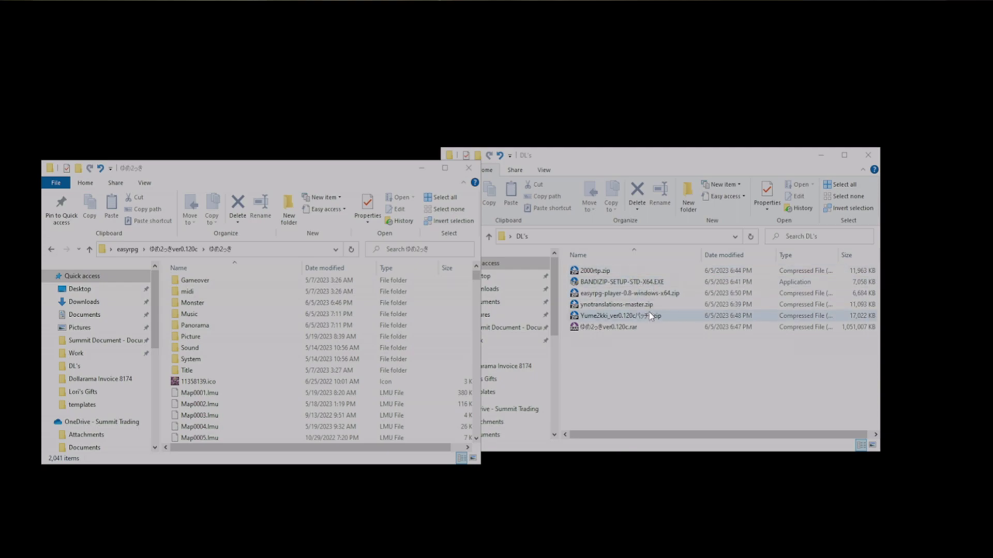
pyautogui.click(651, 306)
pyautogui.click(653, 316)
pyautogui.doubleClick(653, 316)
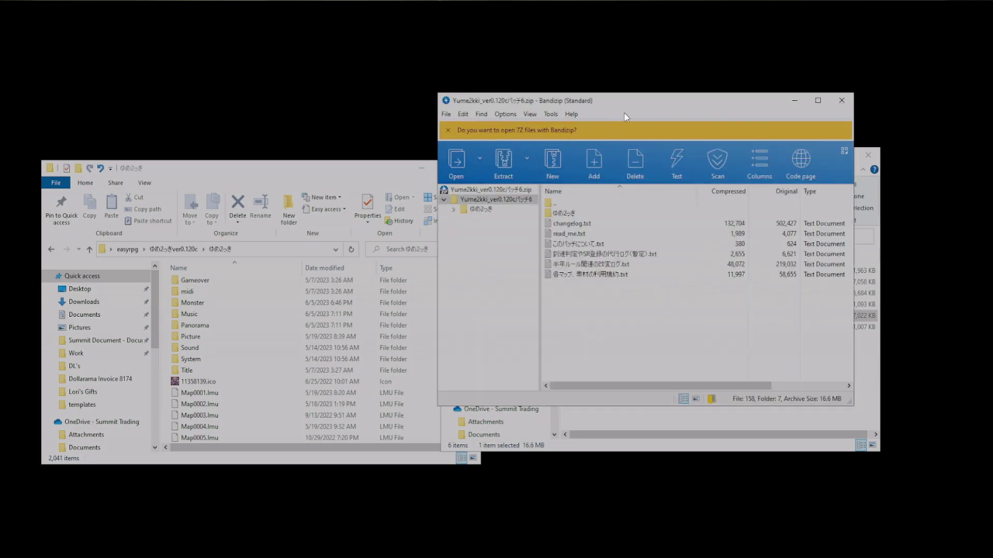
pyautogui.moveTo(625, 102); pyautogui.dragTo(666, 95)
pyautogui.doubleClick(619, 199)
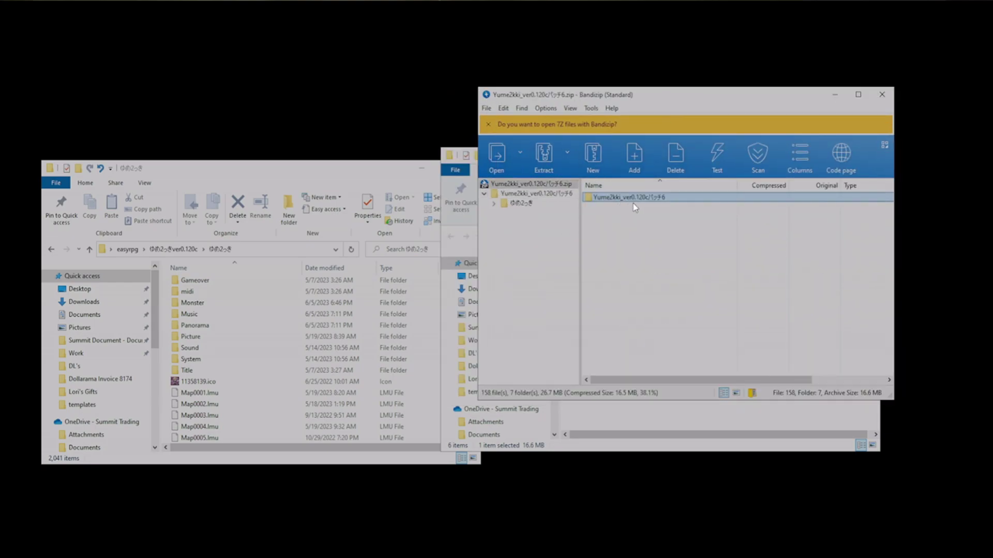
pyautogui.doubleClick(640, 199)
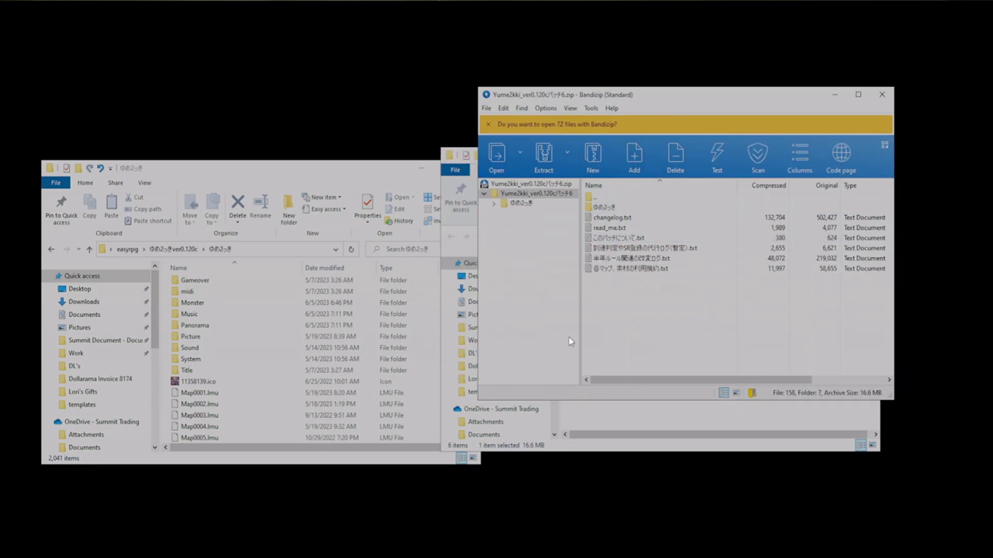
# Compare the folder structure inside the patch 6 archive with the extracted ゆめ2っき game folder.
pyautogui.click(173, 249)
pyautogui.doubleClick(250, 285)
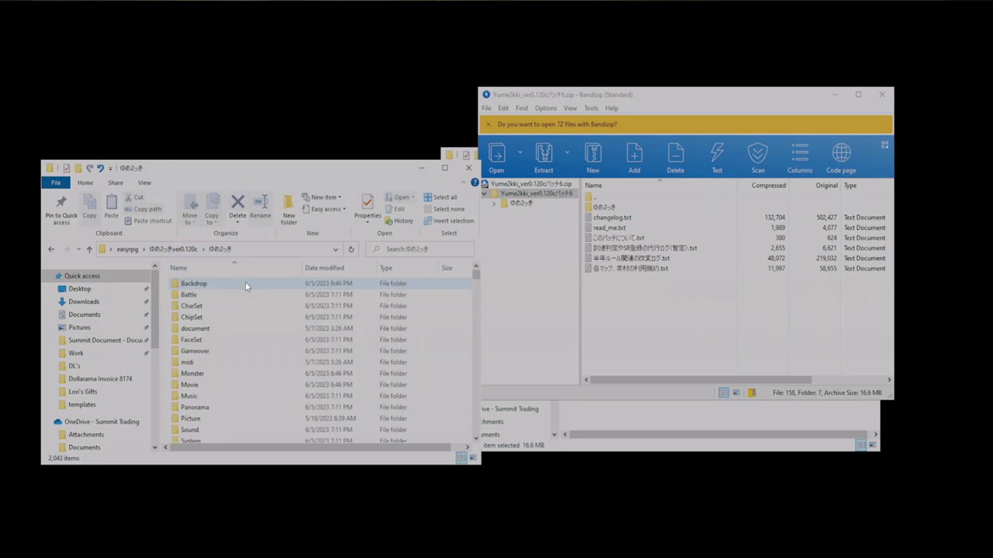
pyautogui.click(622, 208)
pyautogui.doubleClick(622, 208)
pyautogui.doubleClick(619, 207)
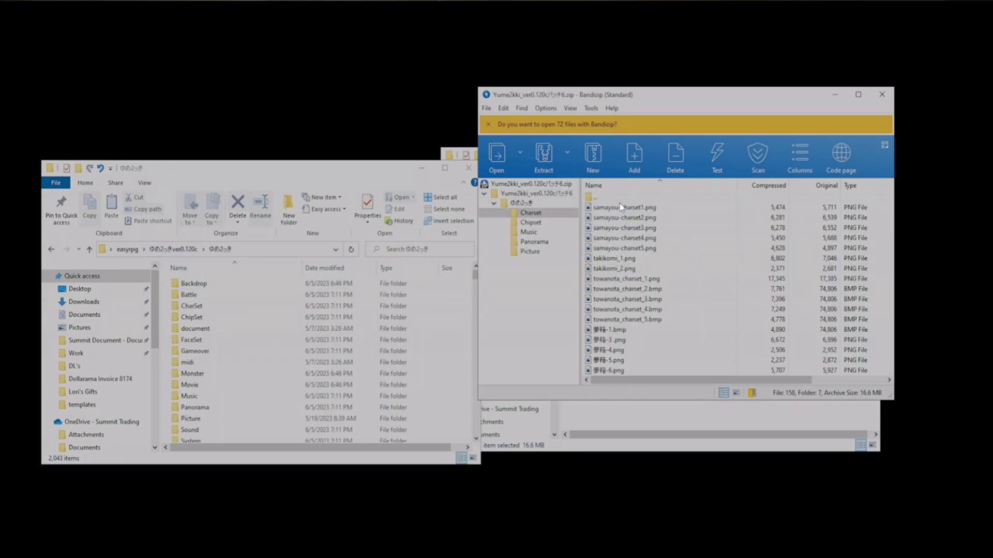
pyautogui.doubleClick(620, 199)
pyautogui.doubleClick(620, 198)
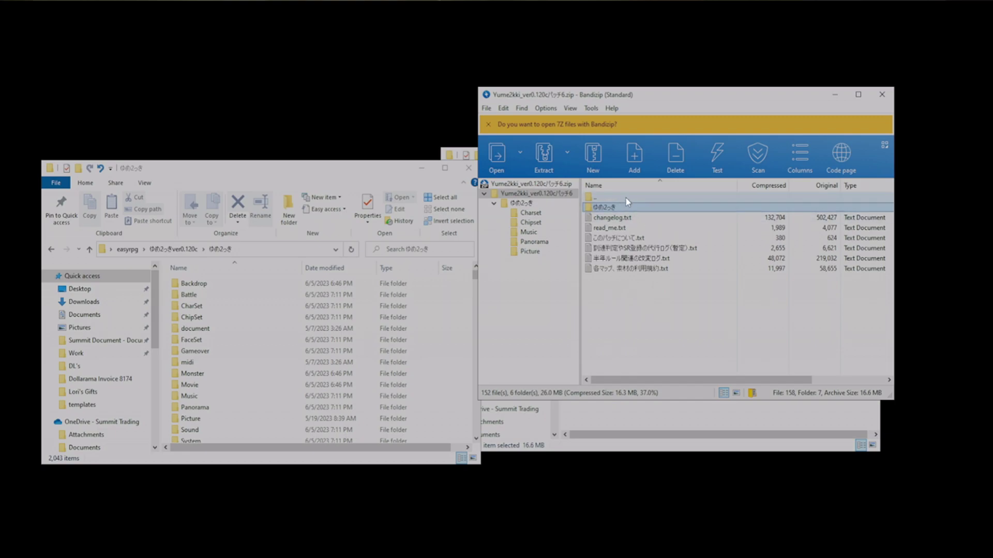
pyautogui.doubleClick(627, 198)
pyautogui.doubleClick(629, 201)
pyautogui.doubleClick(629, 200)
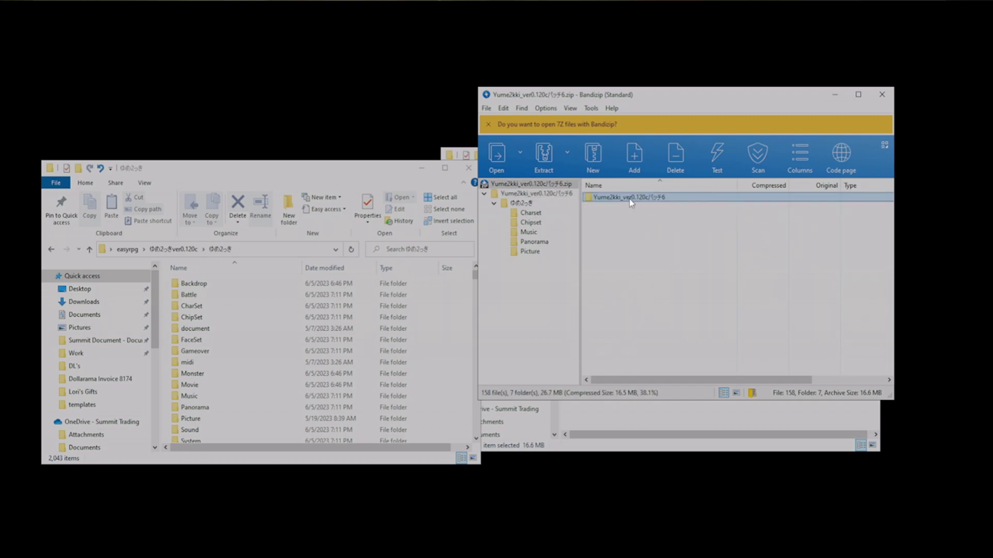
pyautogui.doubleClick(629, 200)
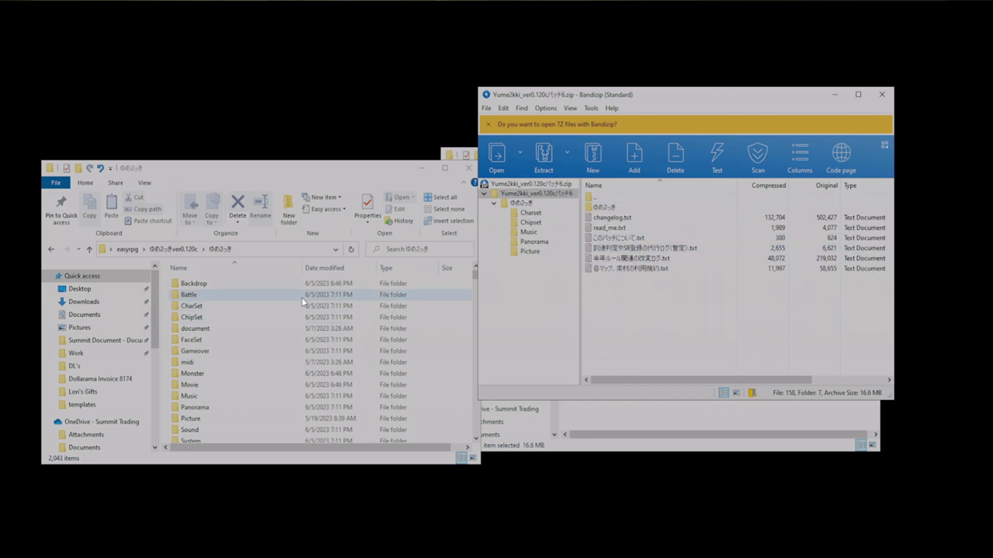
# Extract all contents of the archive's Yume2kki_ver0.120cパッチ6 folder into ゆめ2っきver0.120c, overwriting all duplicate files, and close the archive.
pyautogui.scroll(-2, 302, 299)
pyautogui.click(173, 249)
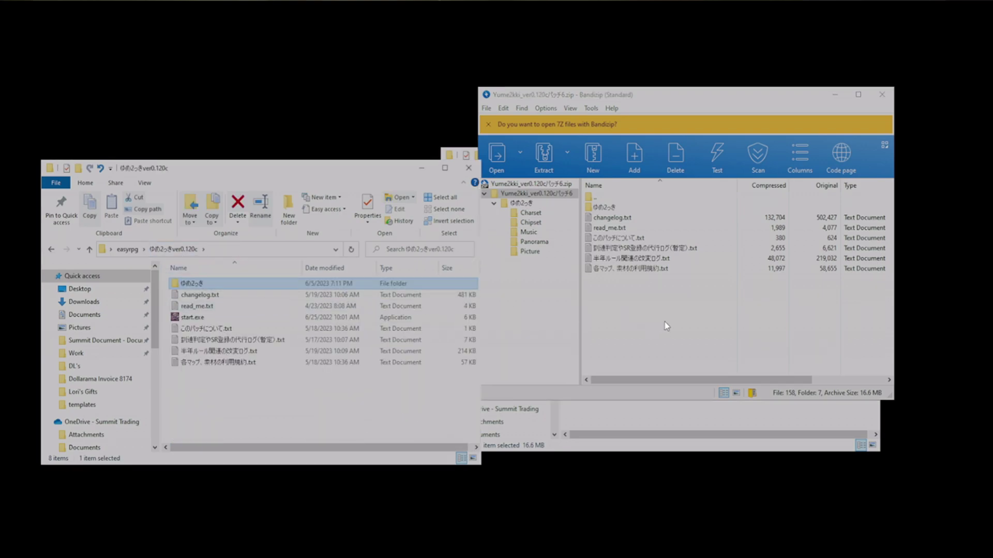
pyautogui.moveTo(665, 322); pyautogui.dragTo(628, 203)
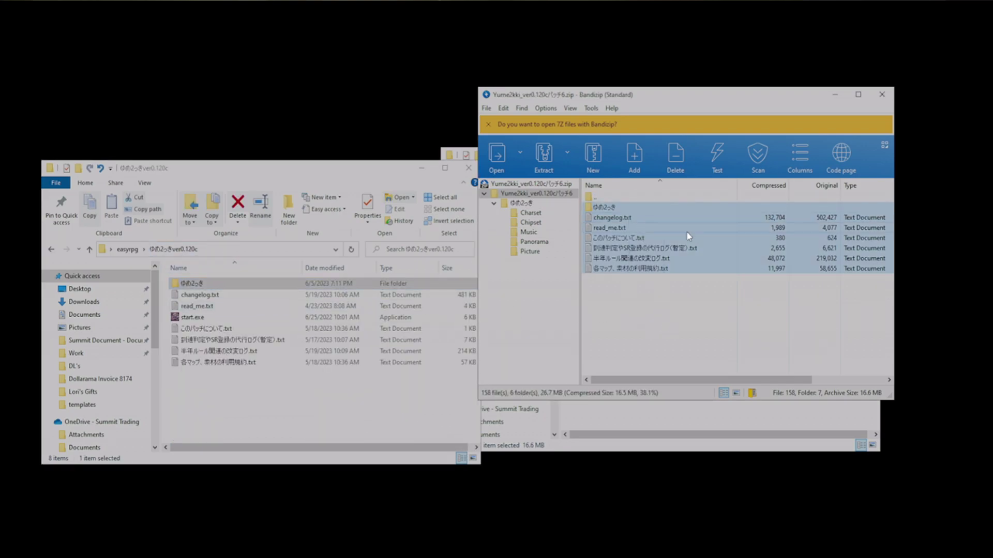
pyautogui.moveTo(687, 232); pyautogui.dragTo(287, 395)
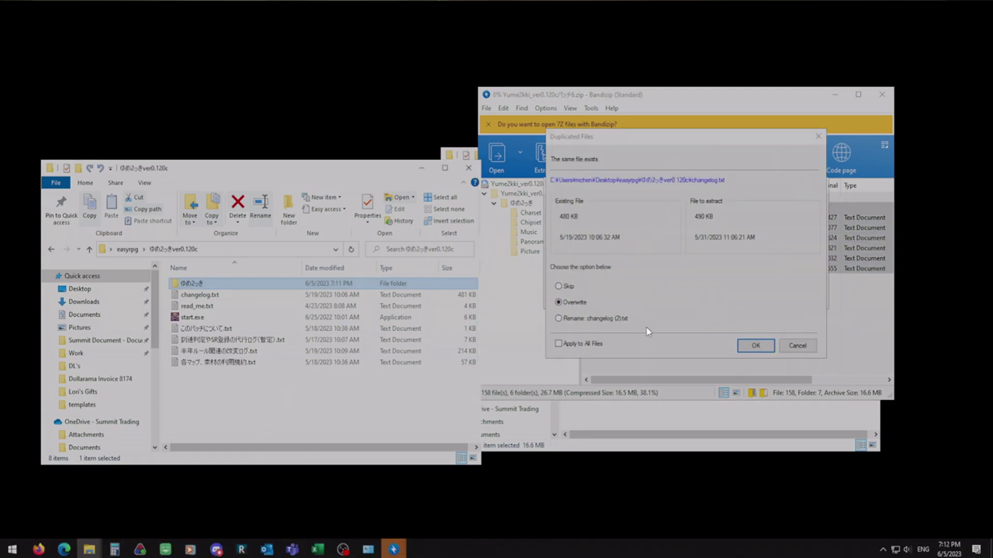
pyautogui.click(746, 347)
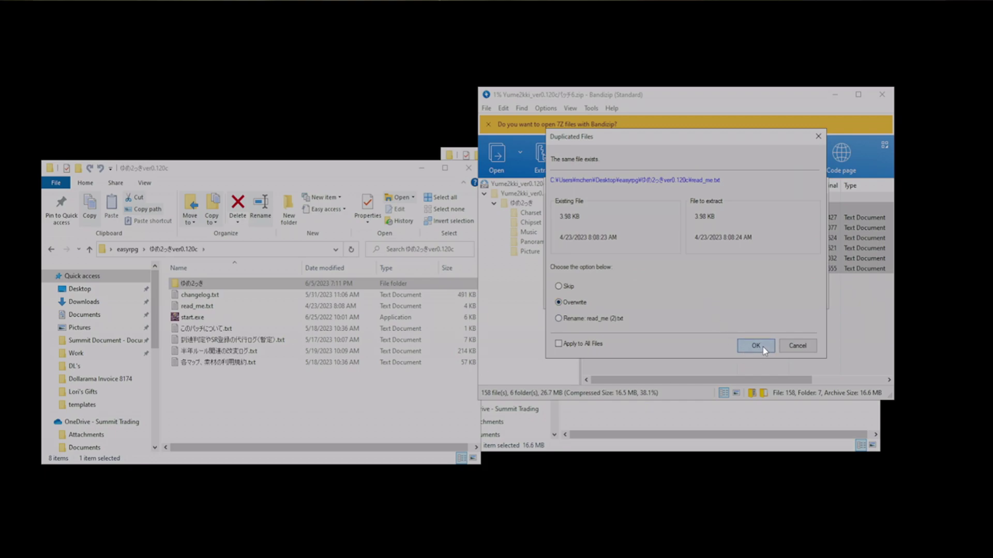
pyautogui.click(581, 344)
pyautogui.click(755, 345)
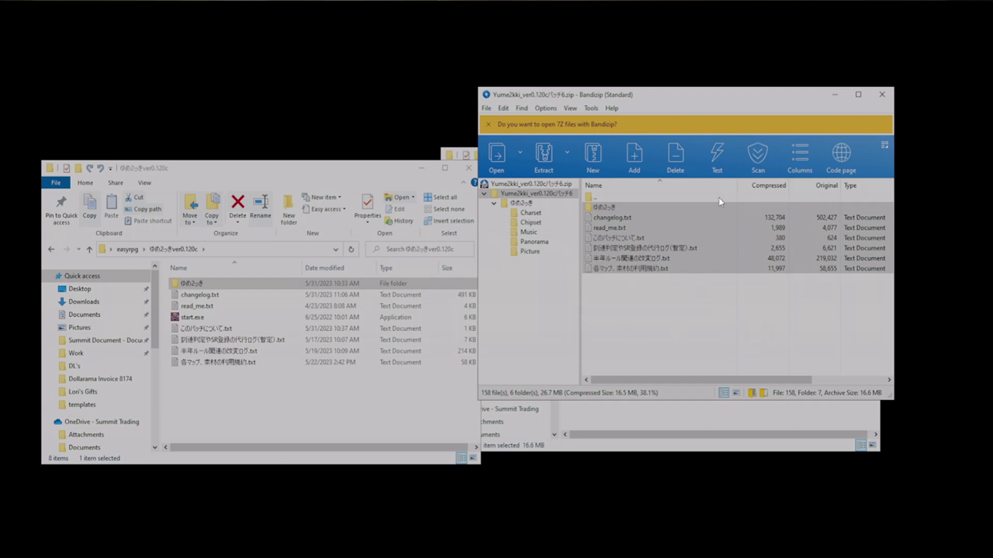
pyautogui.click(883, 94)
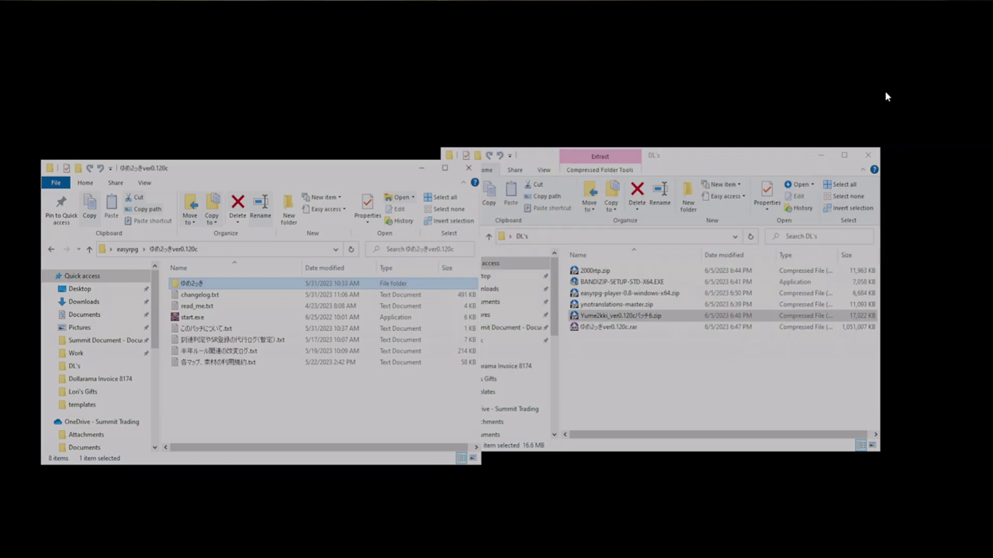
# Extract the whole ynotranslations-master folder from ynotranslations-master.zip into the easyrpg folder, and close the archive.
pyautogui.doubleClick(648, 306)
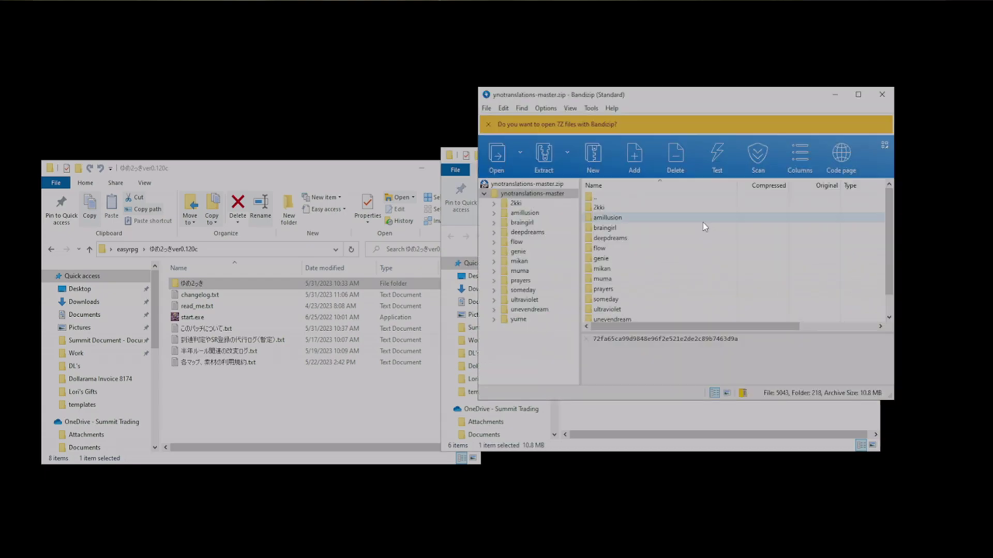
pyautogui.doubleClick(649, 198)
pyautogui.click(127, 249)
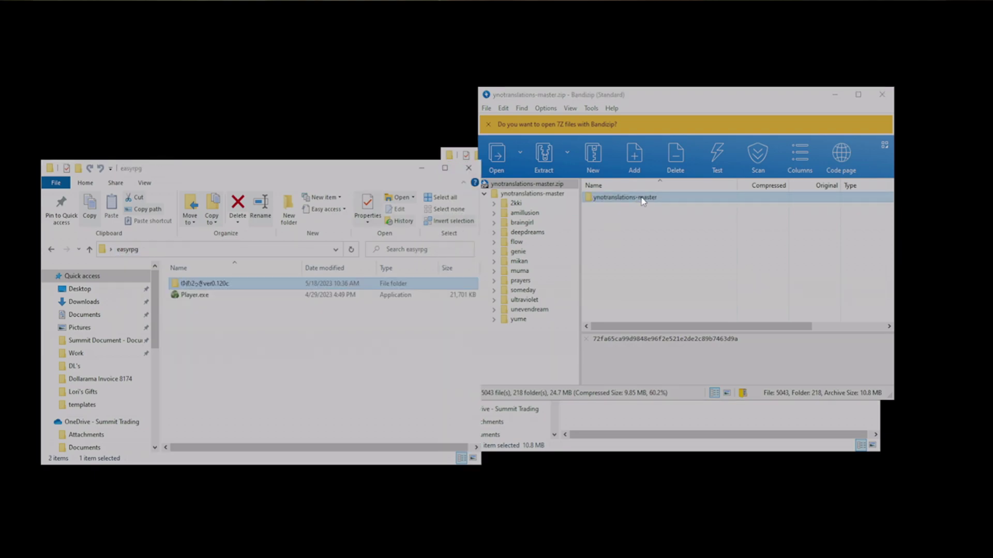
pyautogui.moveTo(637, 201); pyautogui.dragTo(328, 361)
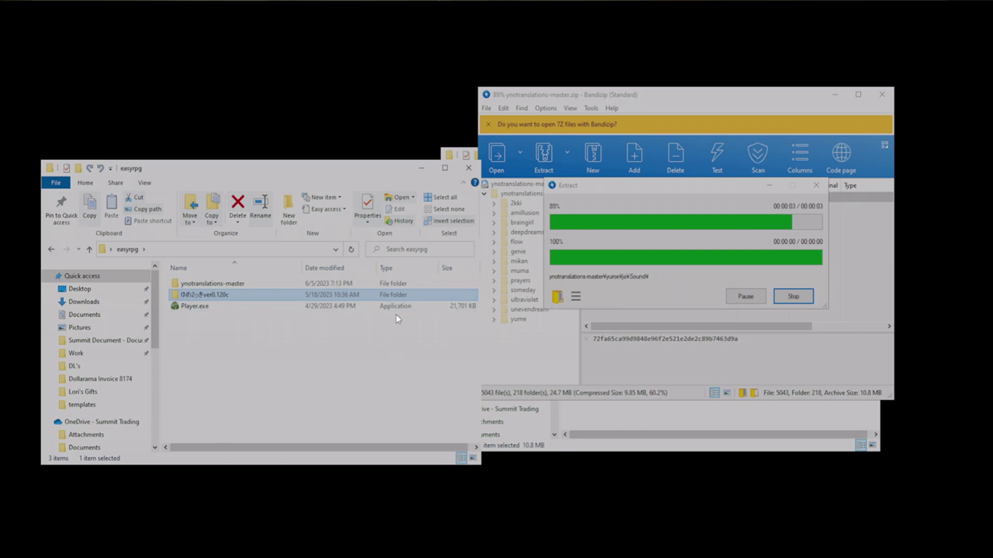
pyautogui.click(882, 95)
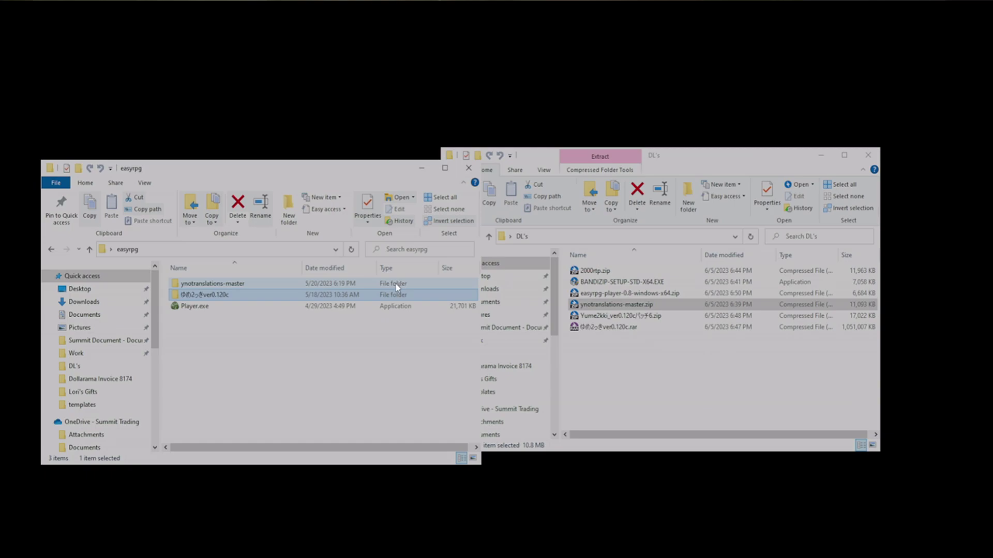
# Open the ynotranslations-master folder in a new window, and open ゆめ2っきver0.120c in the easyrpg window.
pyautogui.rightClick(401, 285)
pyautogui.click(408, 274)
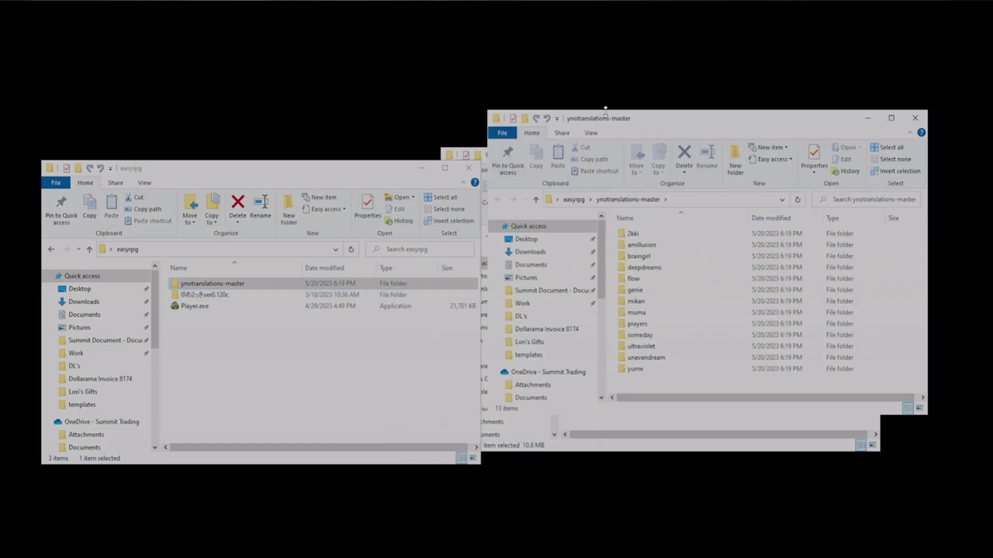
pyautogui.click(281, 299)
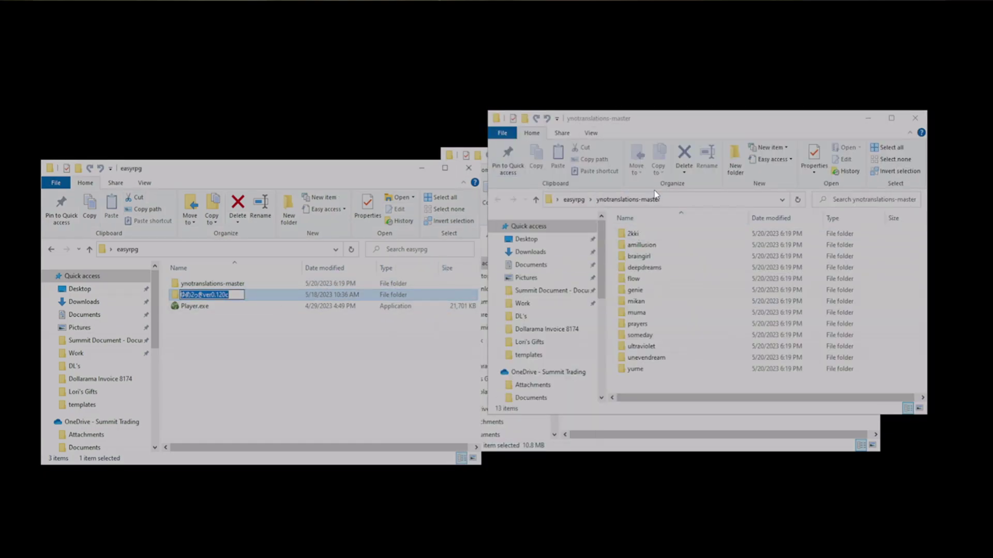
pyautogui.doubleClick(335, 295)
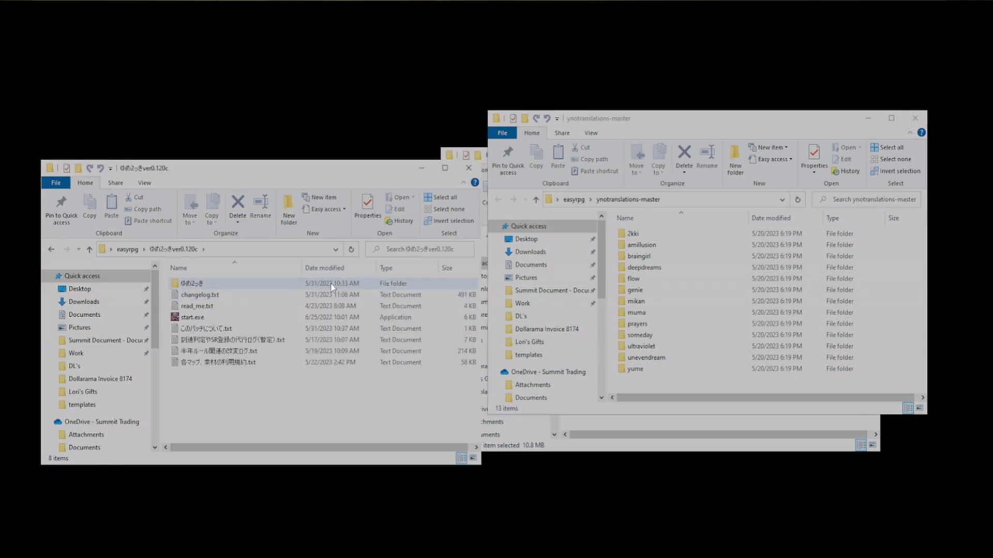
# Create a new folder named language inside the ゆめ2っき folder of ゆめ2っきver0.120c.
pyautogui.doubleClick(331, 287)
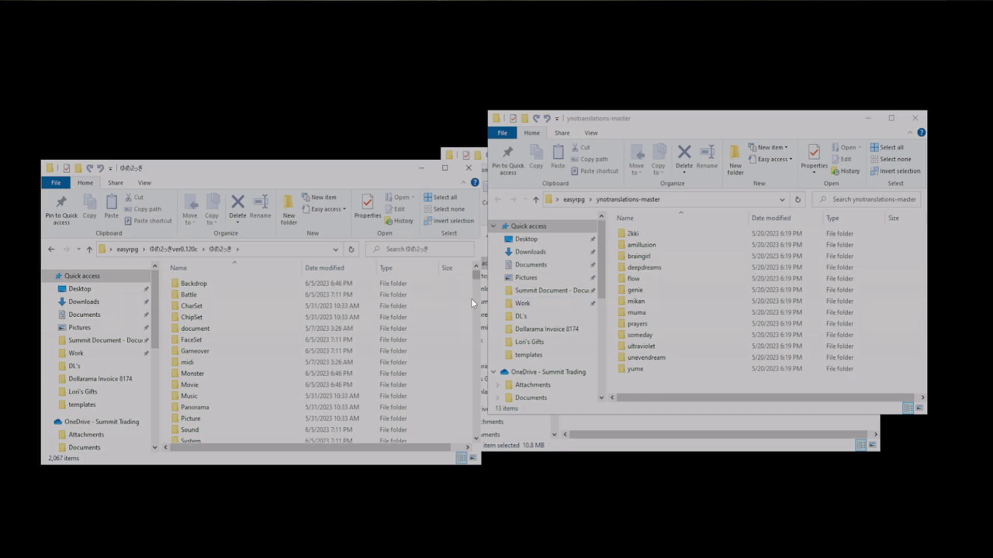
pyautogui.scroll(4, 451, 304)
pyautogui.rightClick(231, 408)
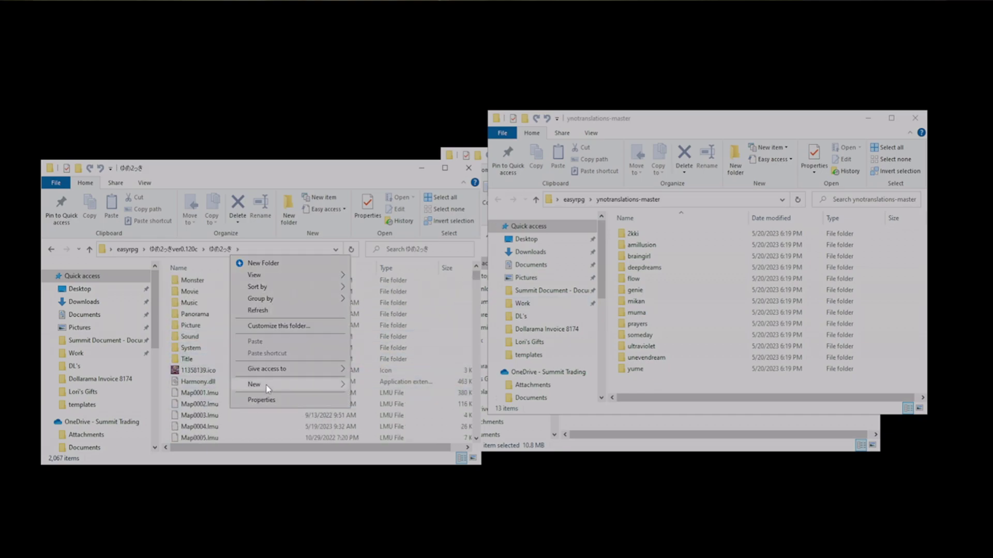
pyautogui.moveTo(270, 385)
pyautogui.click(374, 386)
pyautogui.write('language')
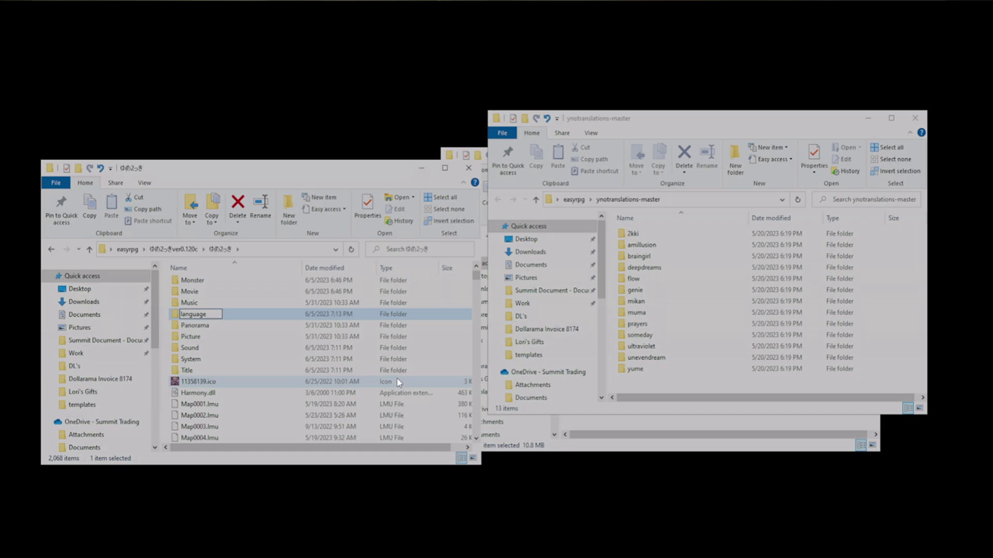
pyautogui.press('Return')
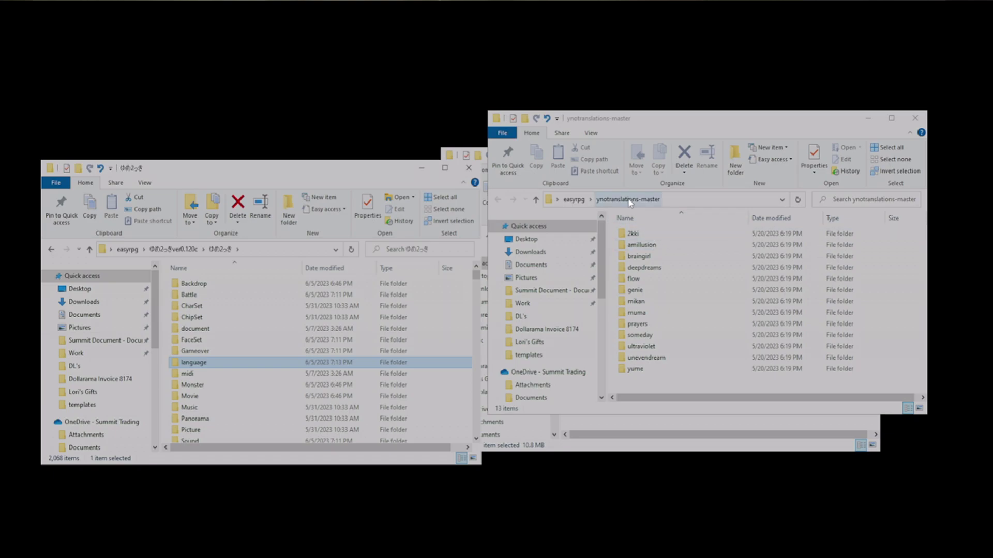
# Copy the en folder from the 2kki folder of ynotranslations-master into the game's language folder.
pyautogui.doubleClick(654, 233)
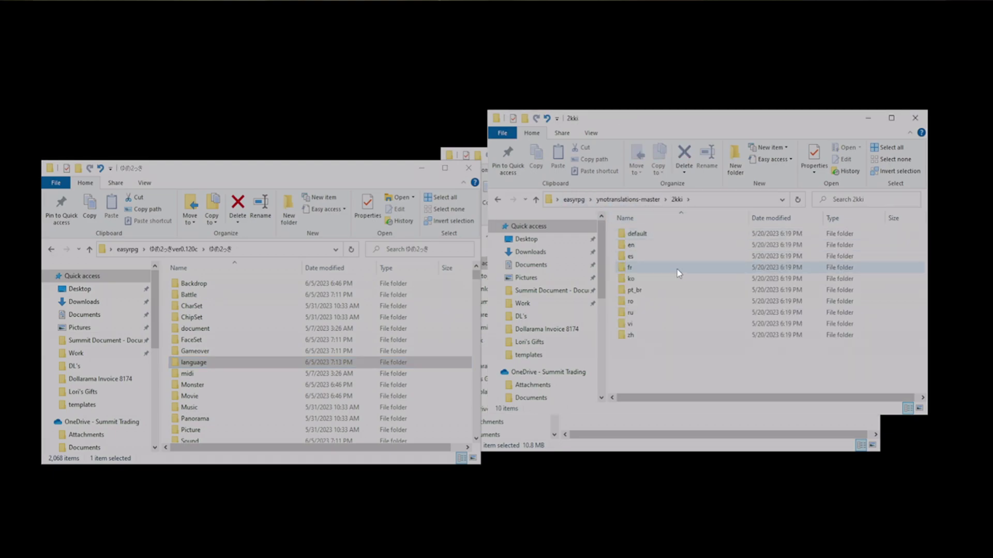
pyautogui.doubleClick(318, 363)
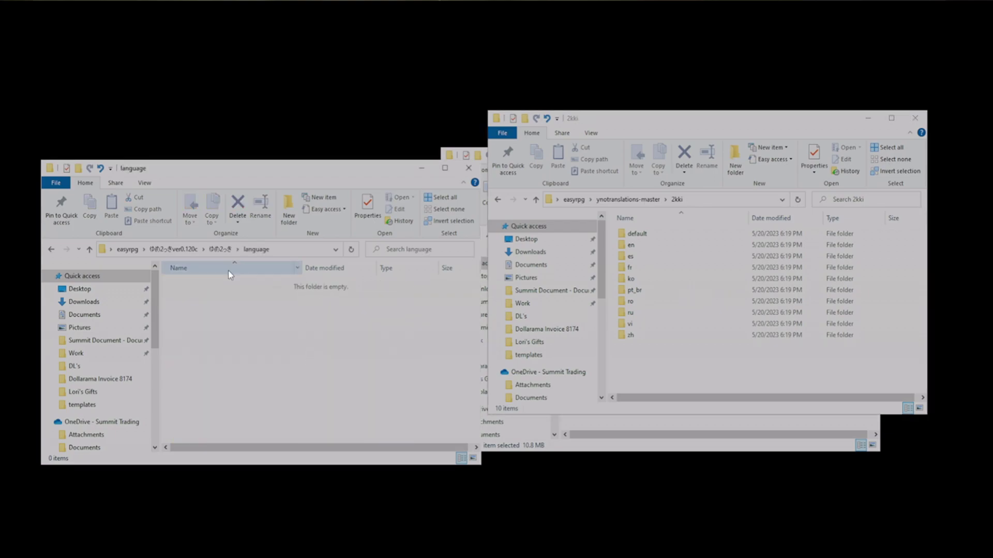
pyautogui.click(718, 249)
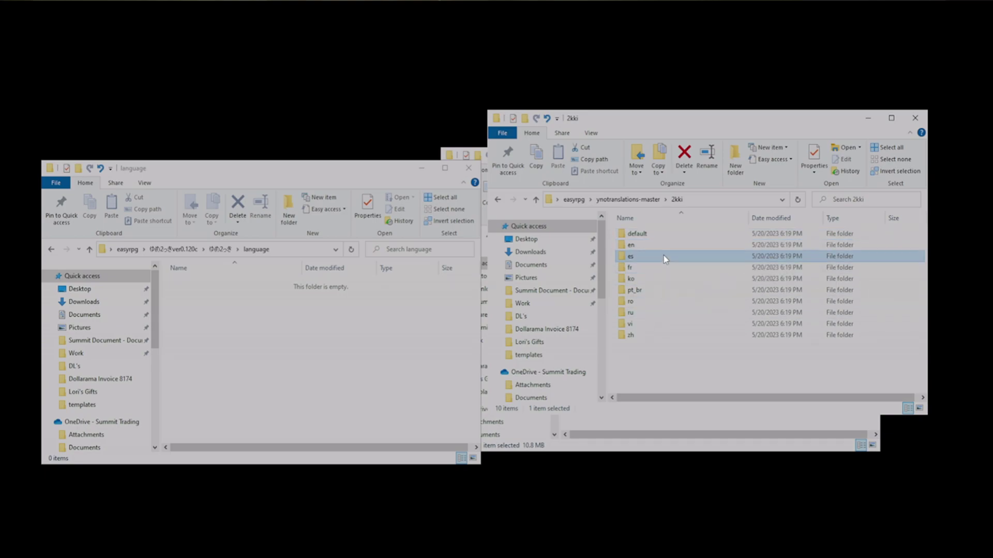
pyautogui.hotkey('ctrl', 'c')
pyautogui.click(323, 347)
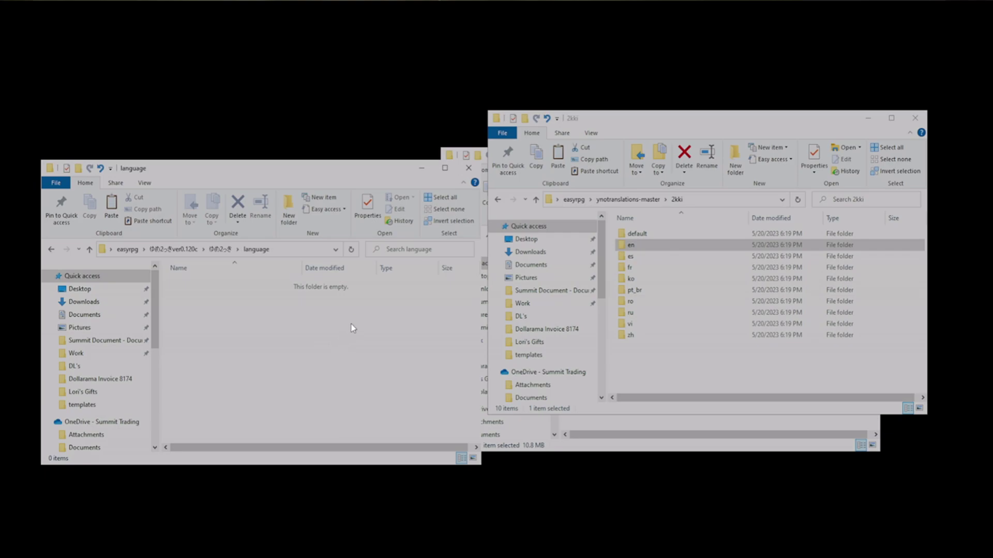
pyautogui.hotkey('ctrl', 'v')
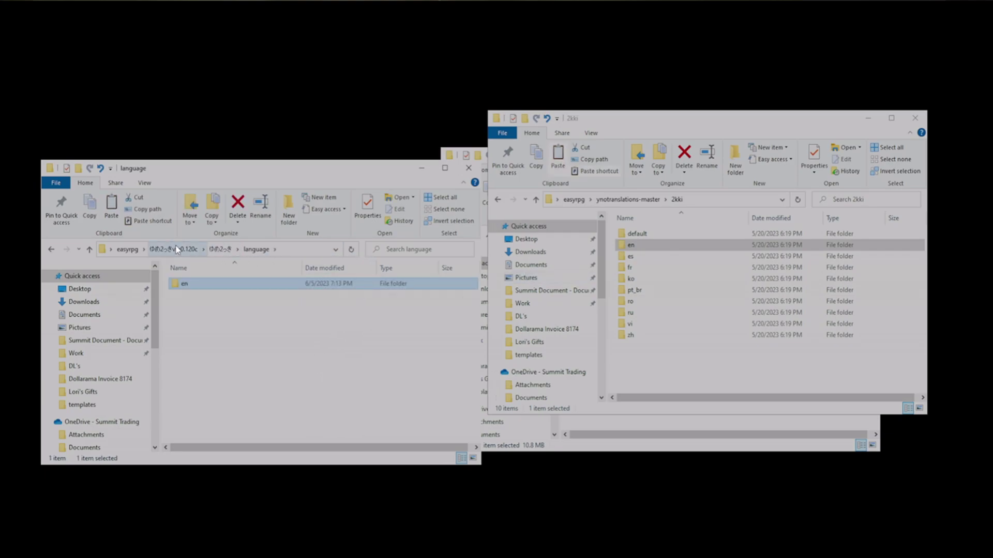
# Minimize the 2kki and DL's windows, return to the easyrpg folder and launch Player.exe.
pyautogui.click(178, 250)
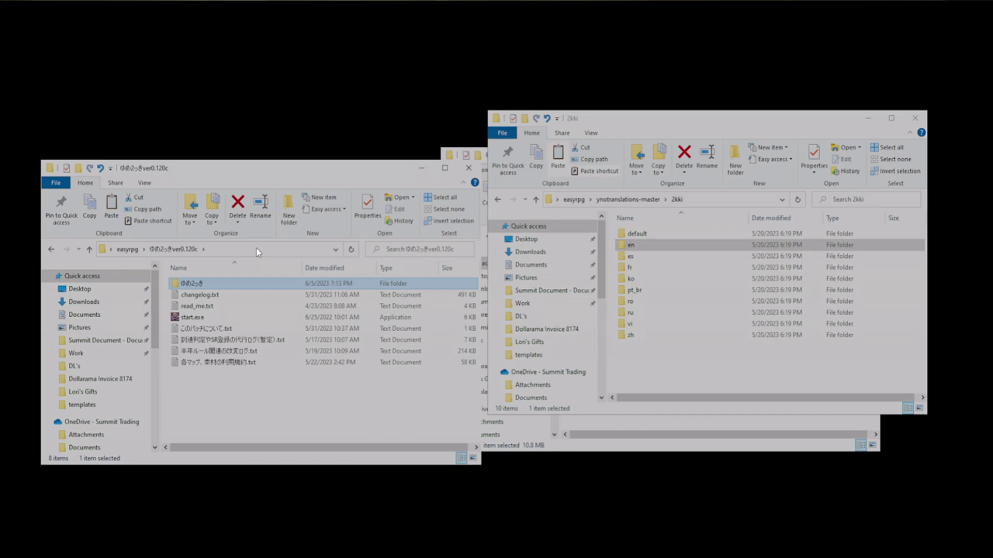
pyautogui.click(862, 124)
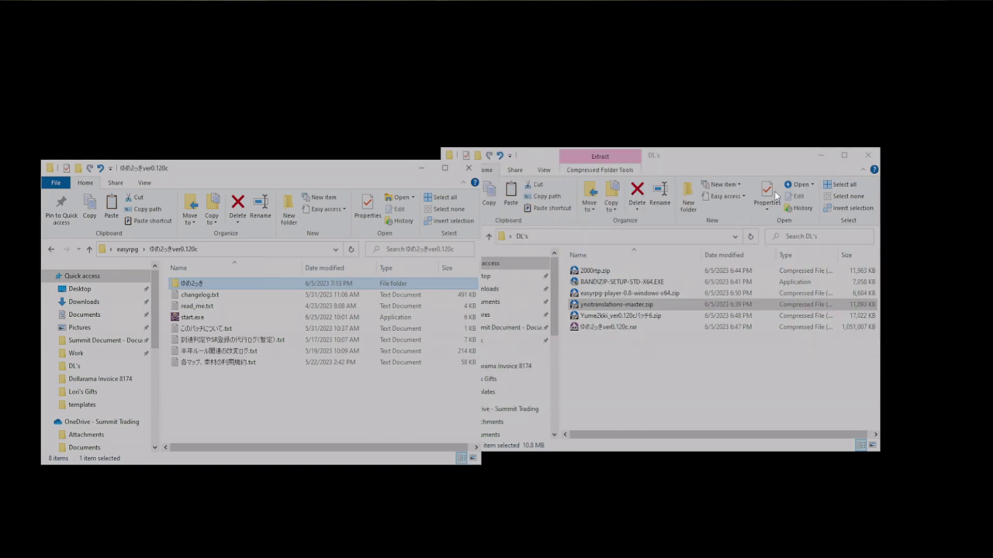
pyautogui.click(820, 155)
pyautogui.click(127, 249)
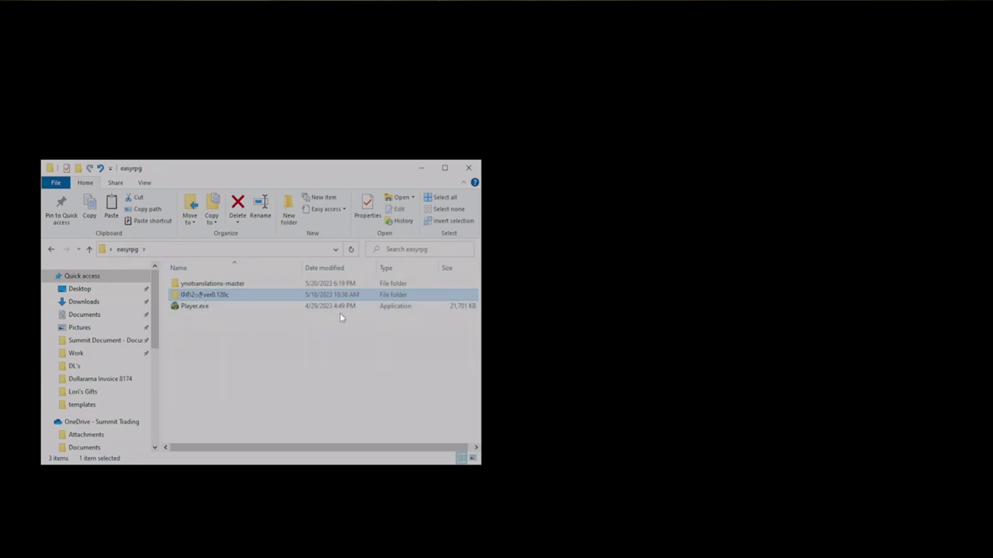
pyautogui.doubleClick(305, 307)
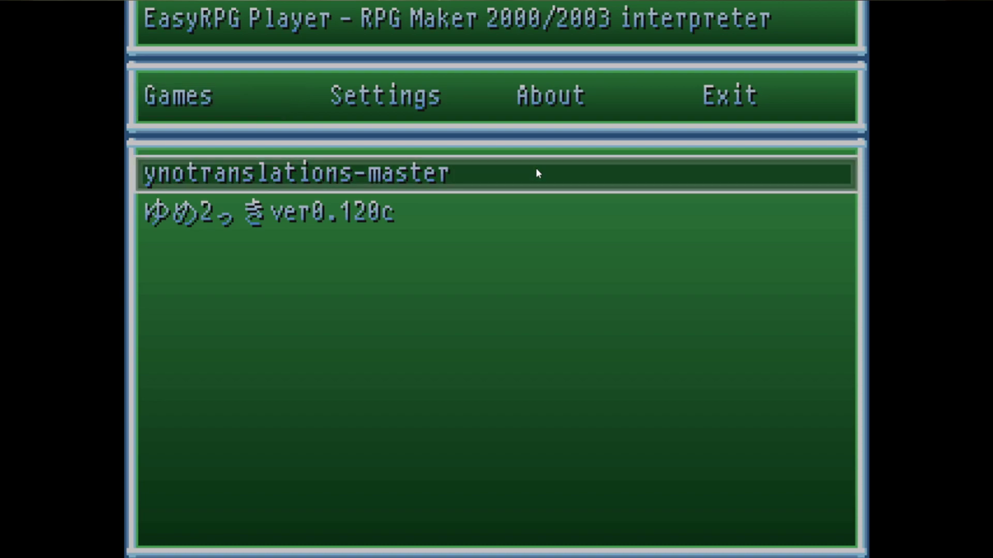
# Launch the game in ゆめ2っきver0.120c from the EasyRPG Player game list.
pyautogui.press('Down')
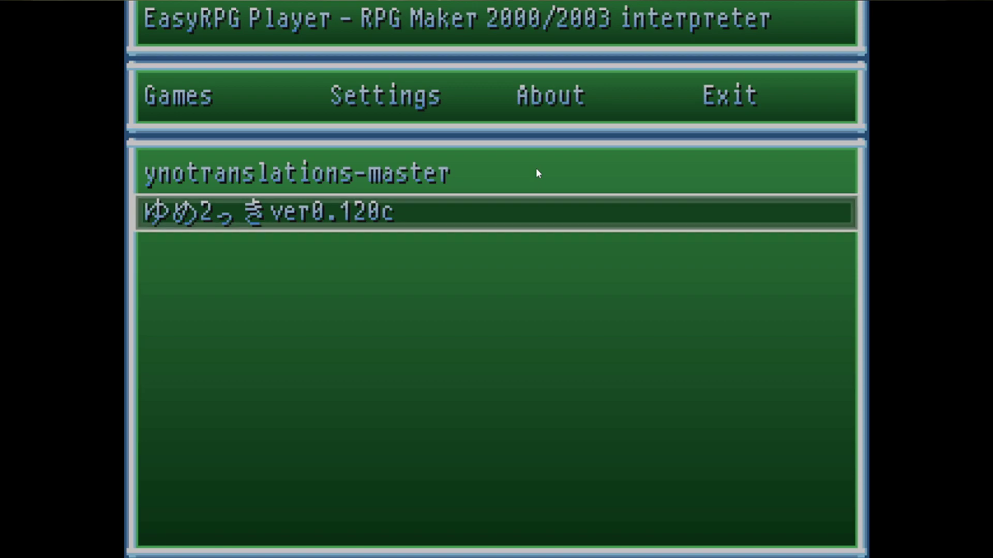
pyautogui.press('Return')
pyautogui.press('Down')
pyautogui.press('Return')
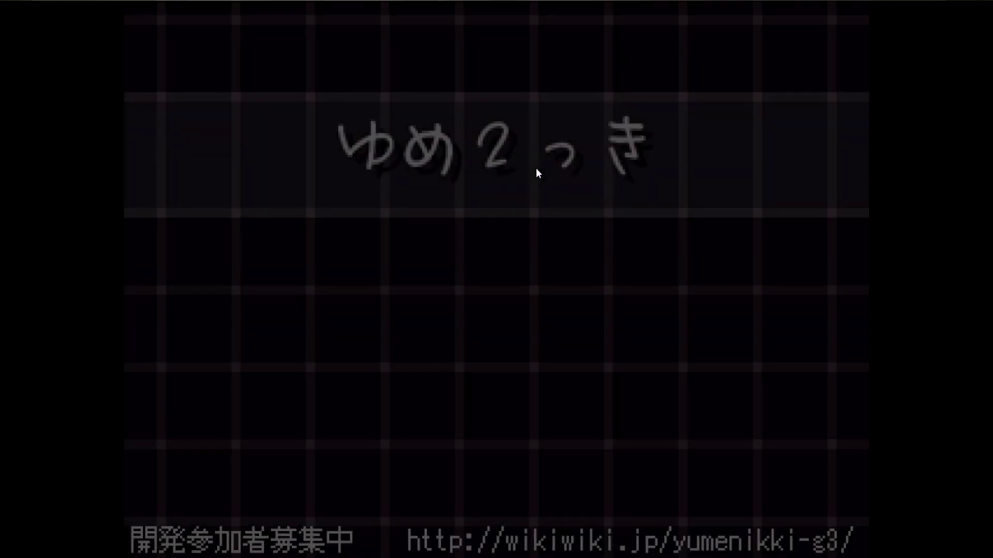
# Start a new game in English from the title screen and continue past the About This Game introduction.
pyautogui.press('Down')
pyautogui.press('Down')
pyautogui.press('Return')
pyautogui.press('Return')
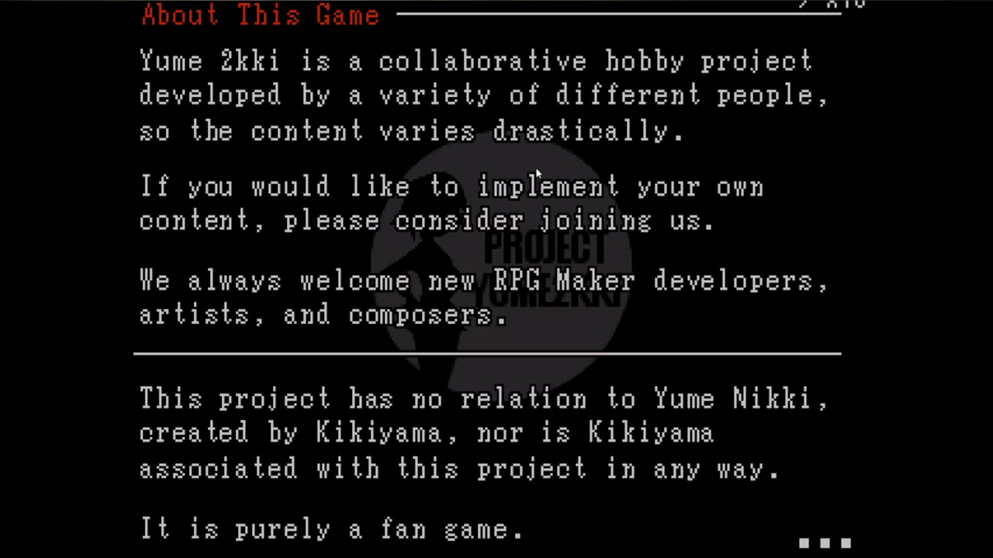
pyautogui.press('Return')
pyautogui.press('Return')
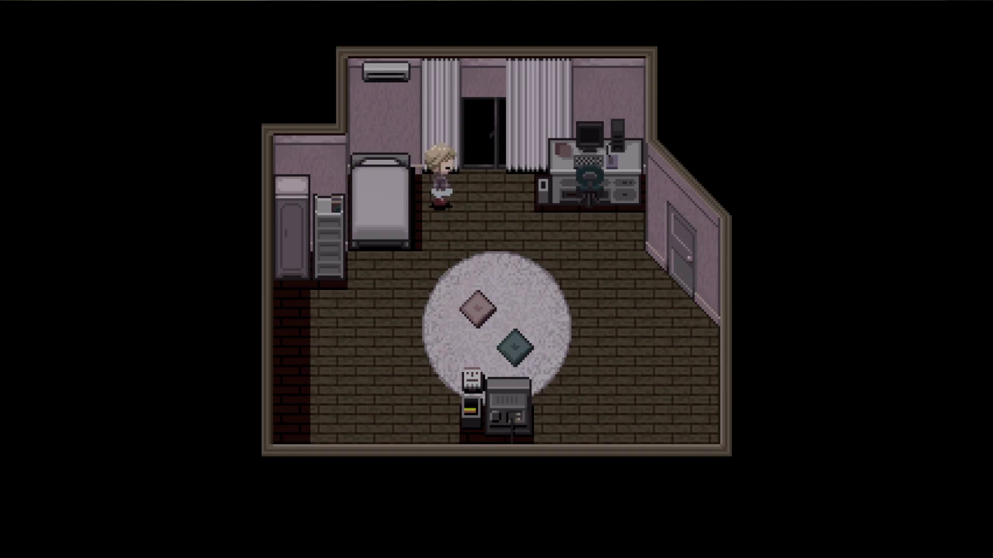
pyautogui.press('Up')
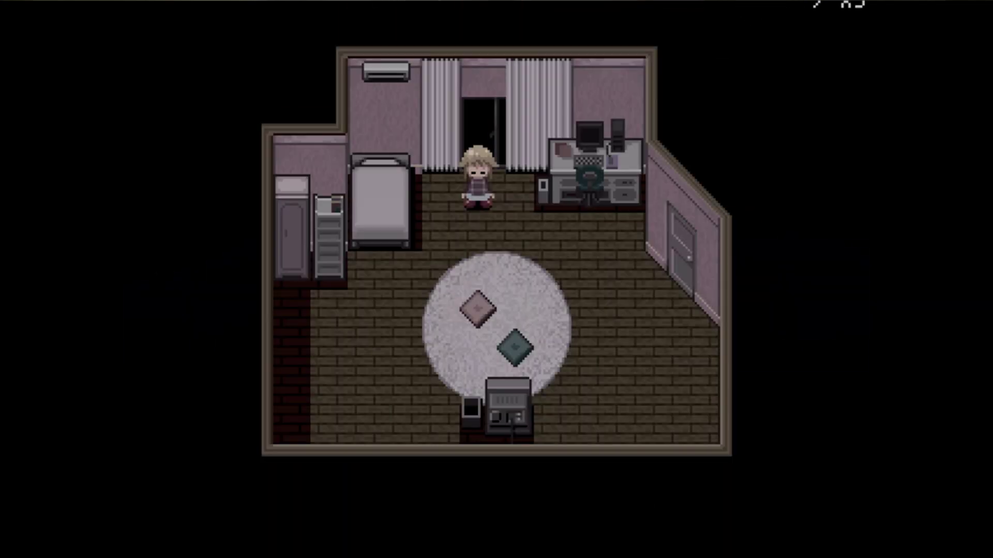
pyautogui.press('Down')
pyautogui.press('Right')
pyautogui.press('Right')
pyautogui.press('Down')
pyautogui.press('Up')
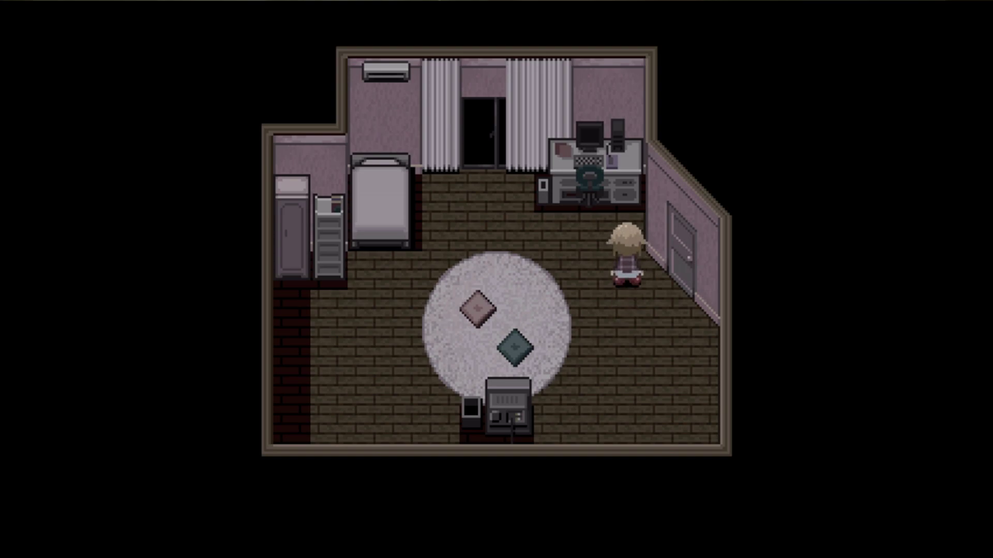
pyautogui.press('Left')
pyautogui.press('Left')
pyautogui.press('Right')
pyautogui.press('Left')
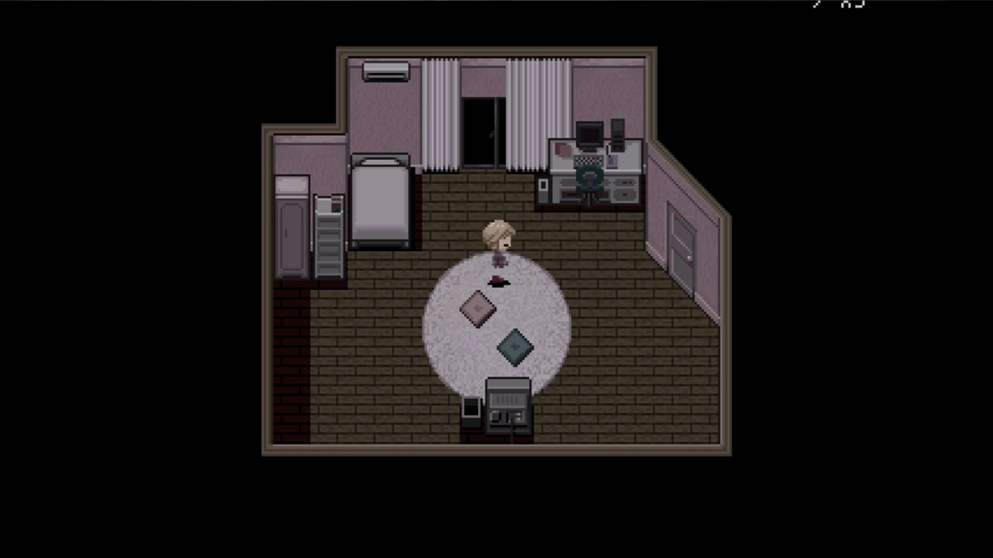
pyautogui.press('Right')
pyautogui.press('Right')
pyautogui.press('Left')
pyautogui.press('Right')
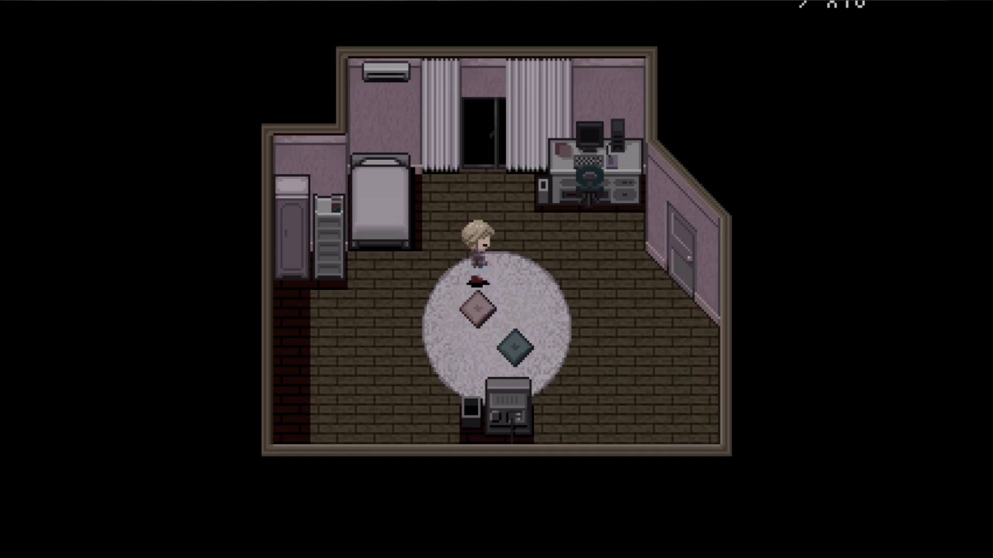
pyautogui.press('Right')
pyautogui.press('Left')
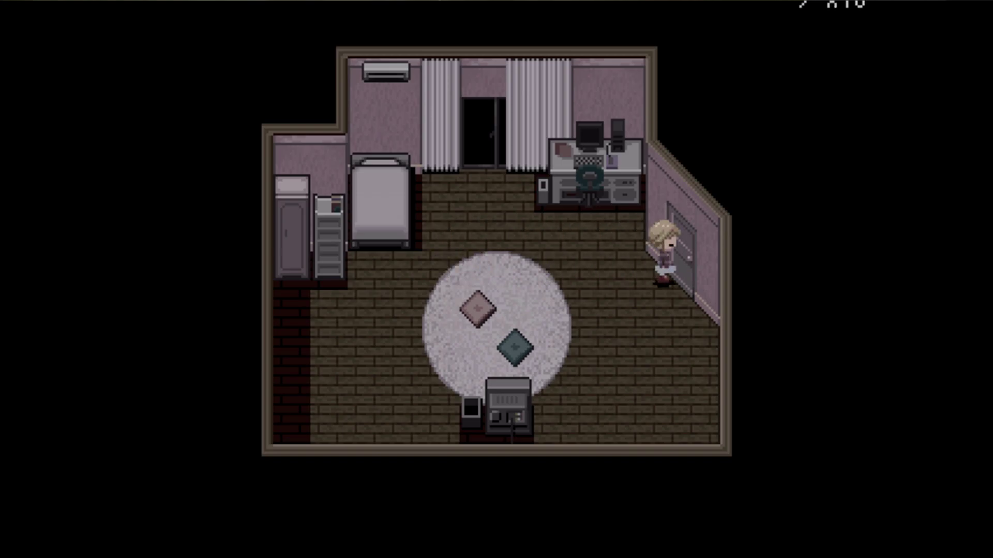
pyautogui.press('Escape')
pyautogui.press('Escape')
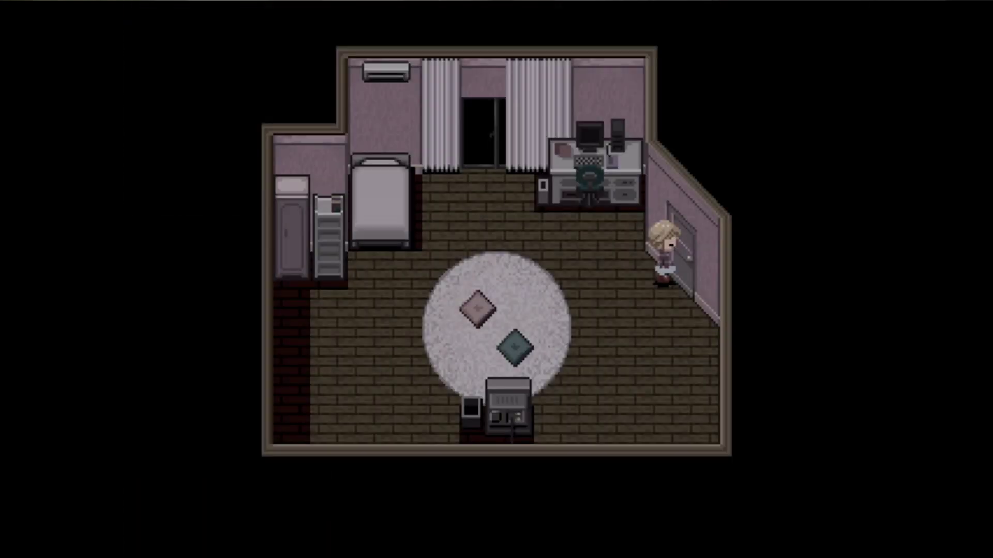